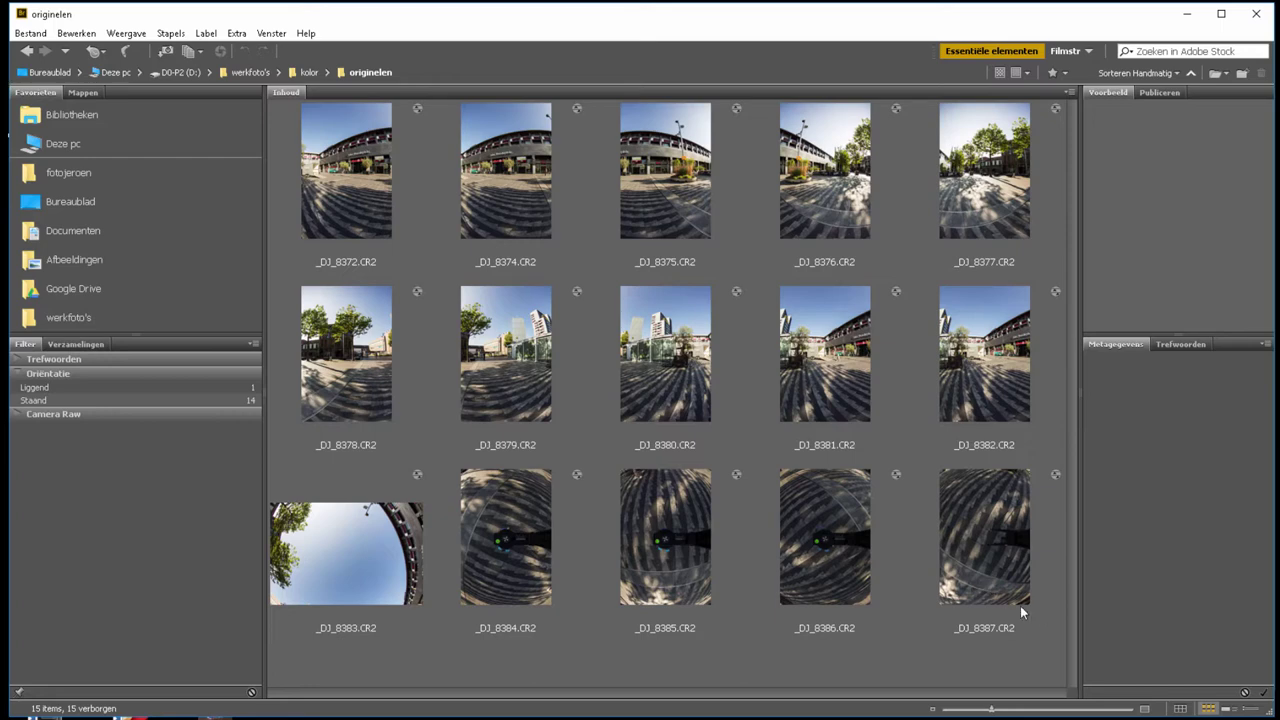
- Preview _DJ_8387 at maximum thumbnail size, then return to the bronfoto's folder
left_click(979, 571)
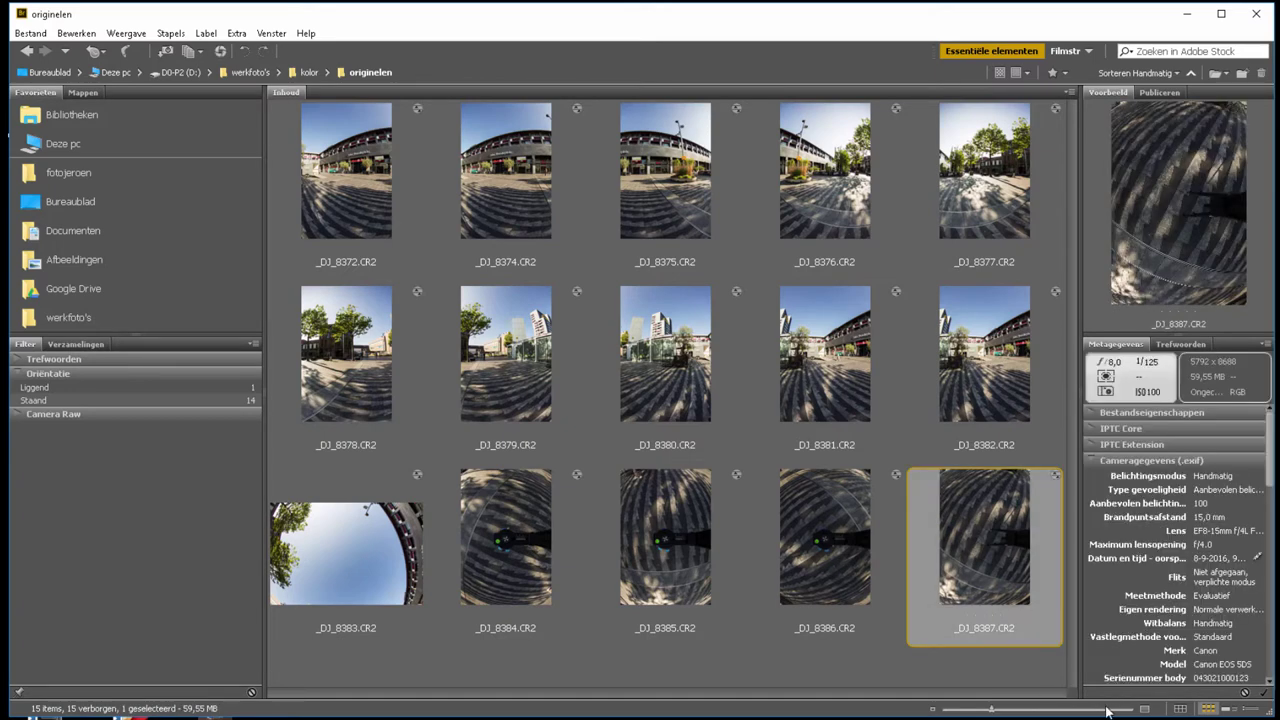
left_click(1114, 710)
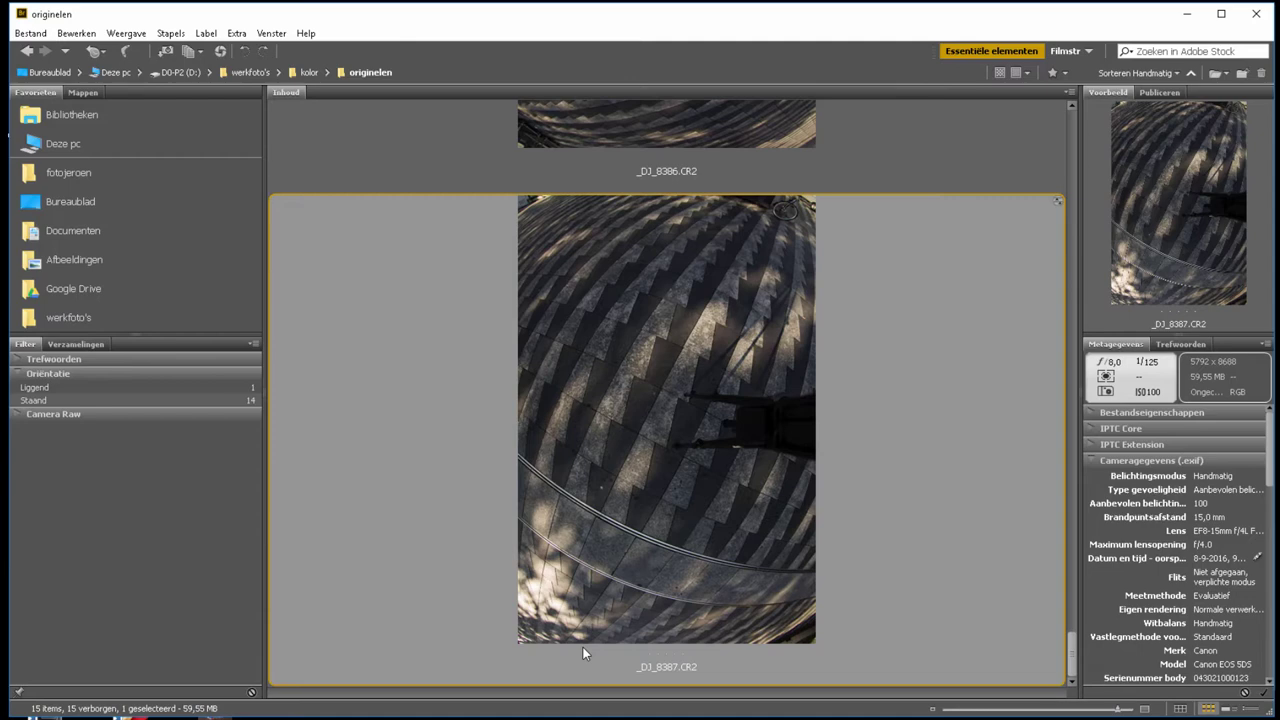
left_click(28, 51)
left_click(624, 260)
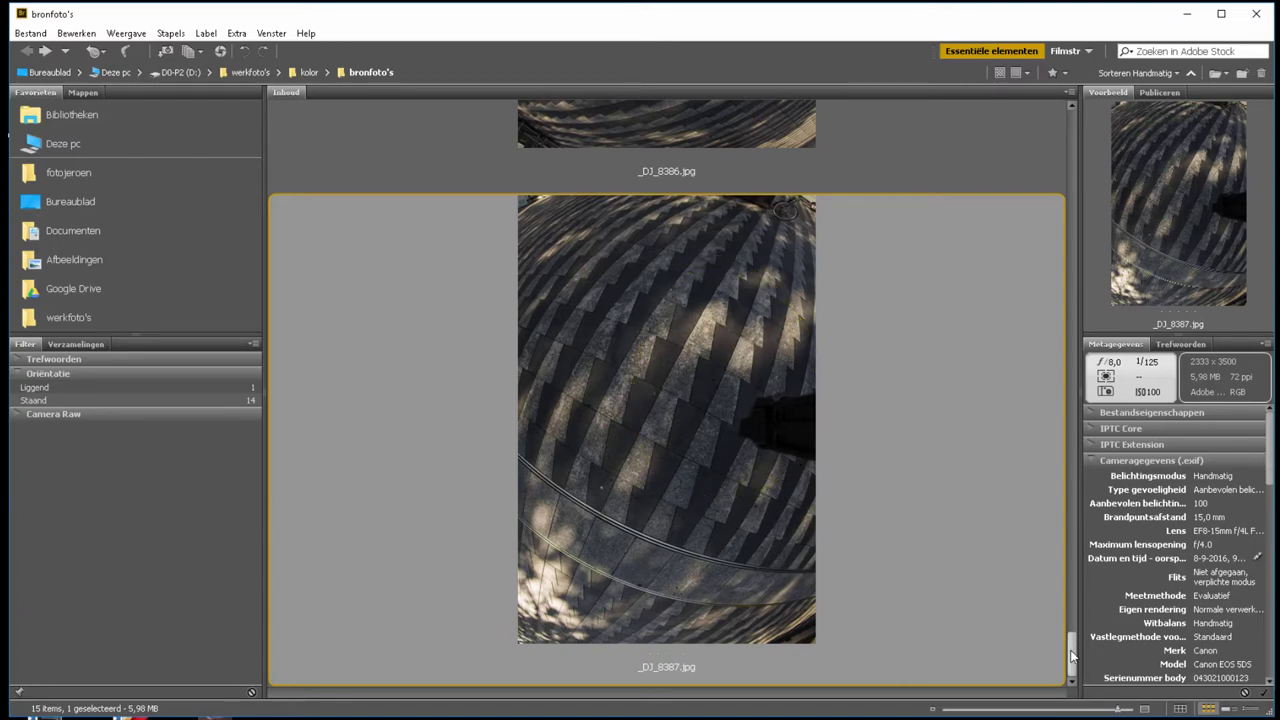
- Scroll through the bronfoto's JPGs and shrink them to a five-per-row thumbnail grid
scroll(1075, 625, "up", 5)
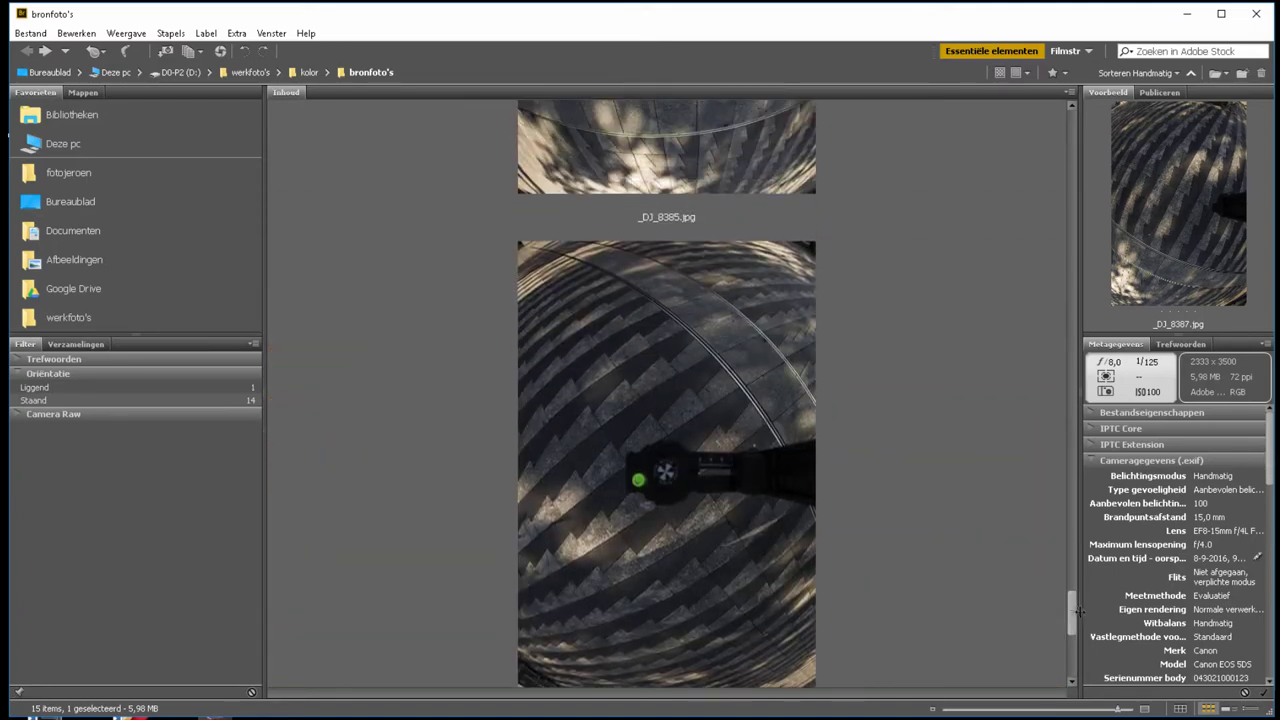
scroll(1074, 614, "up", 3)
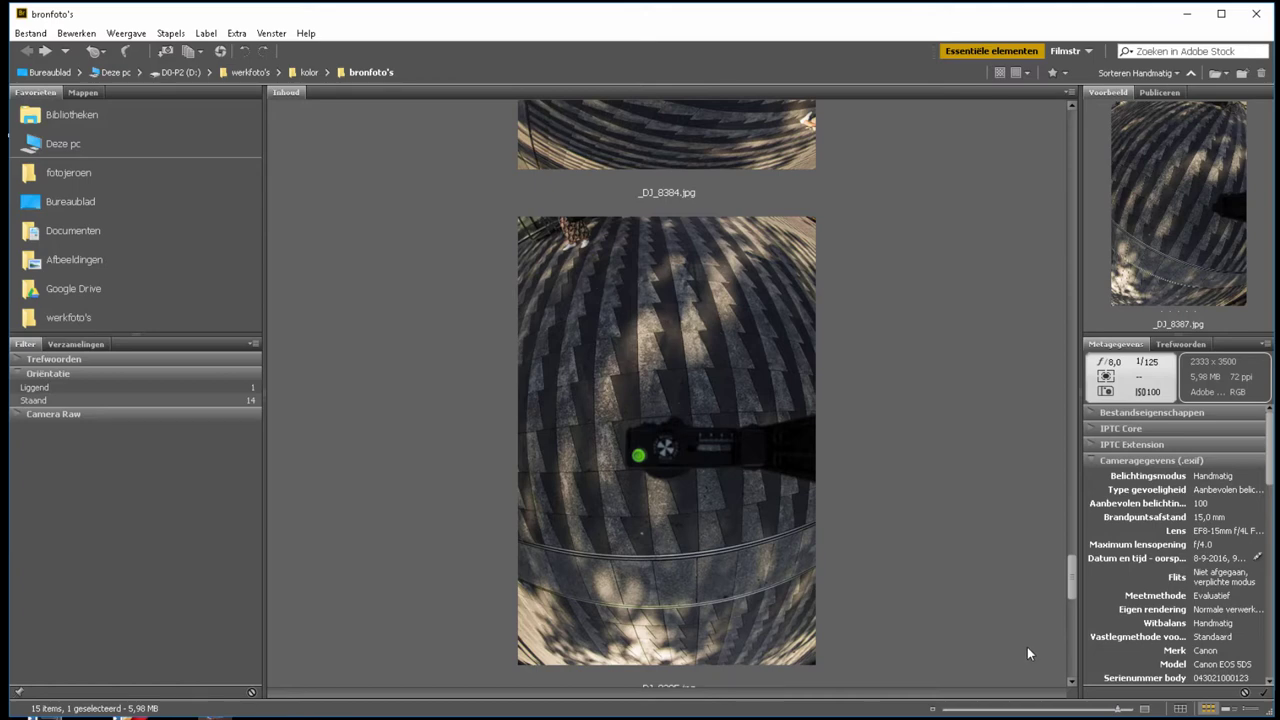
left_click(1000, 708)
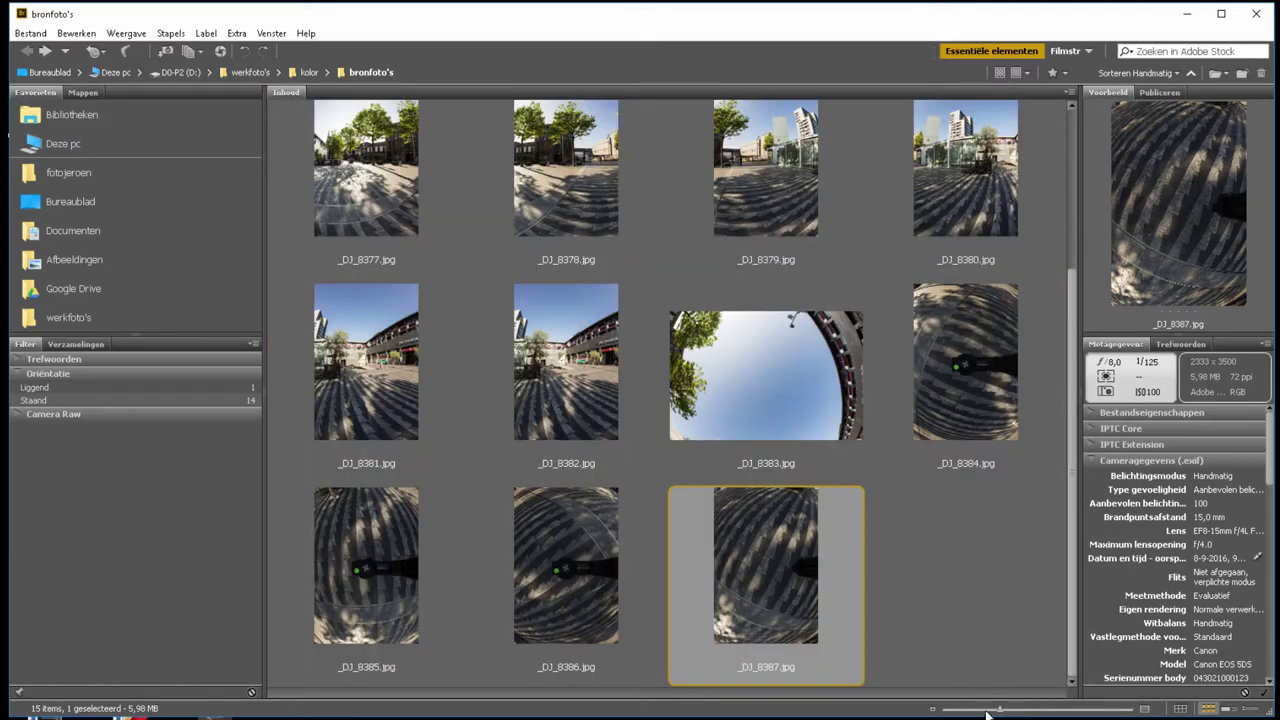
left_click_drag(997, 710, 988, 710)
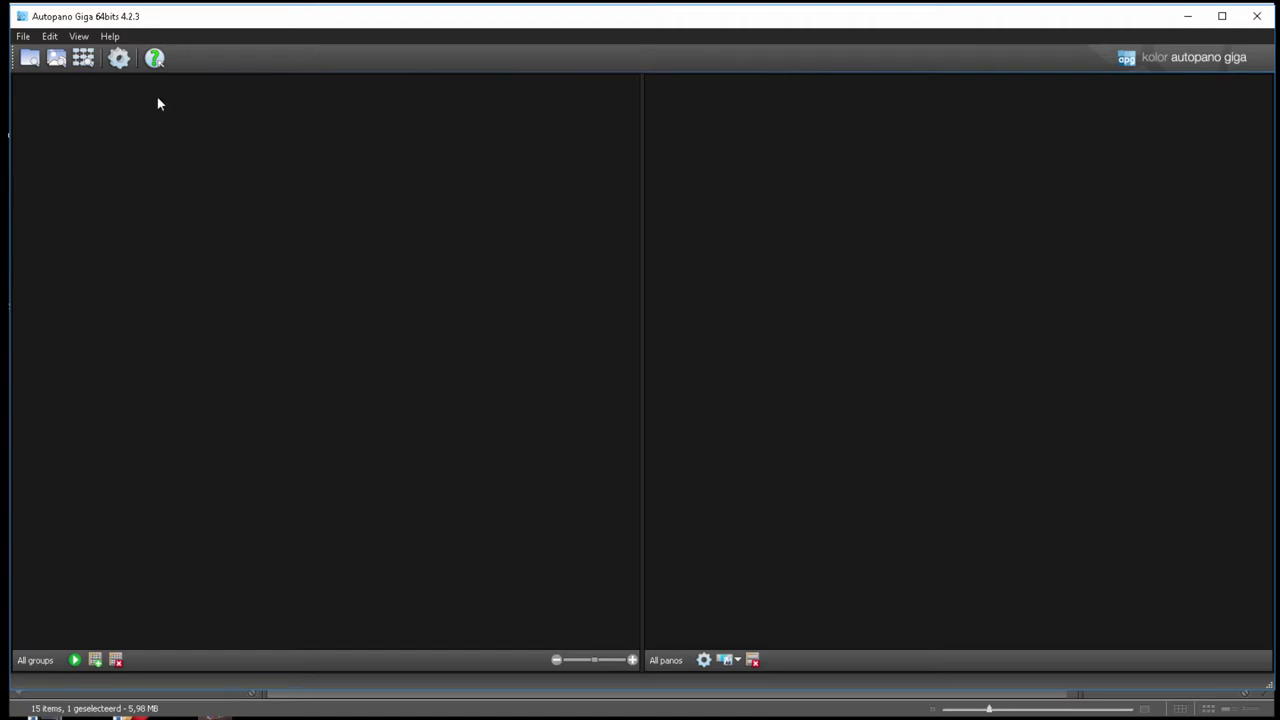
- Import the D:\werkfoto's\kolor\bronfoto's folder's 15 JPGs as Group 1
left_click(31, 60)
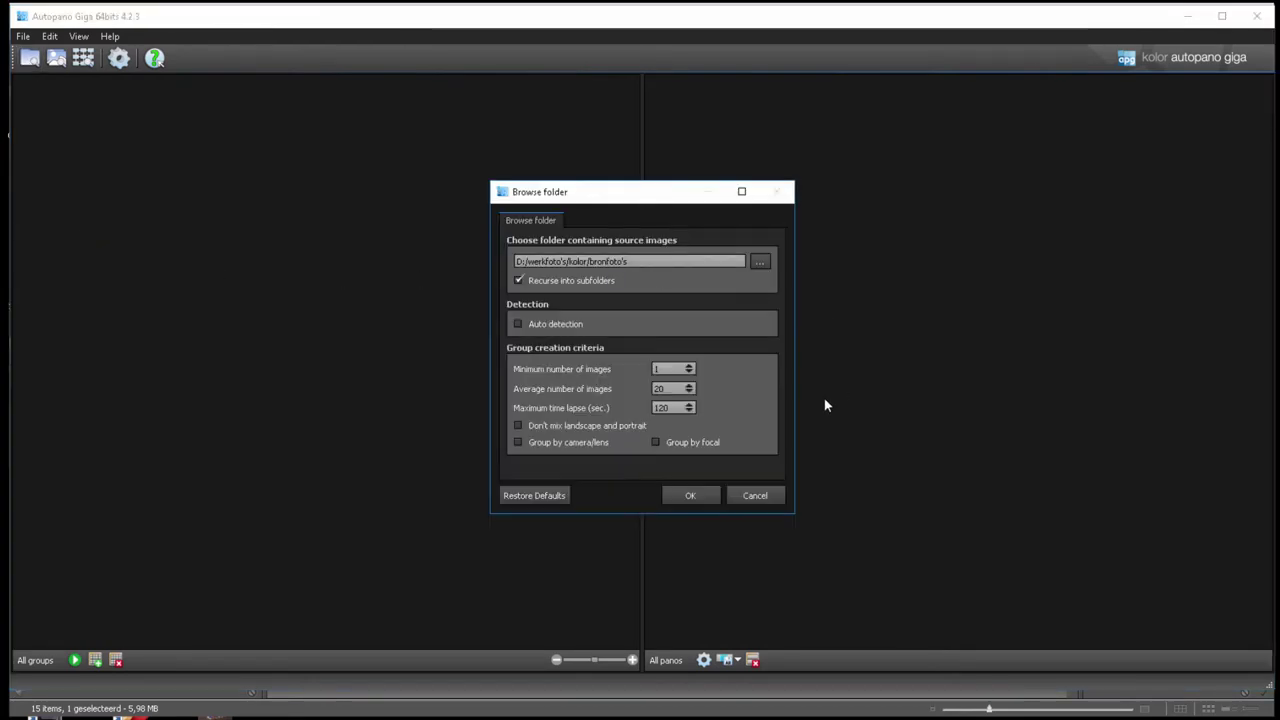
left_click(692, 496)
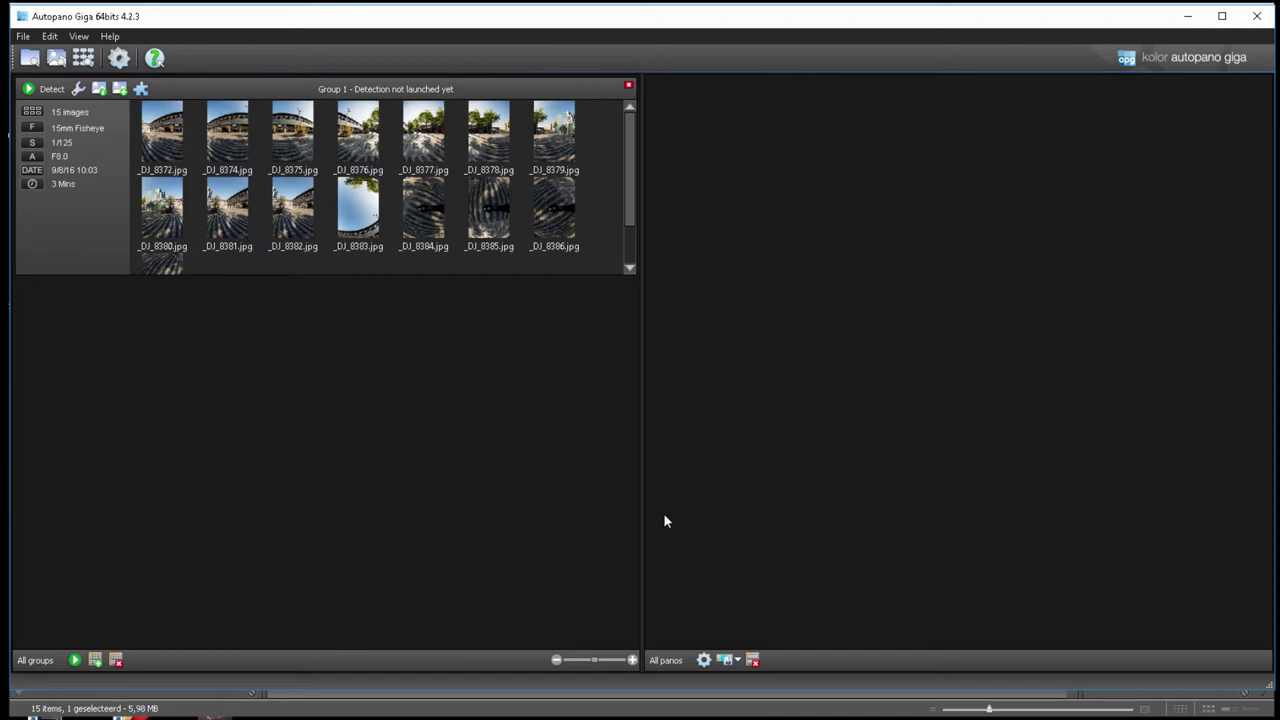
- Detect the Group 1 panorama and open the 360×180 result in the editor
left_click(42, 92)
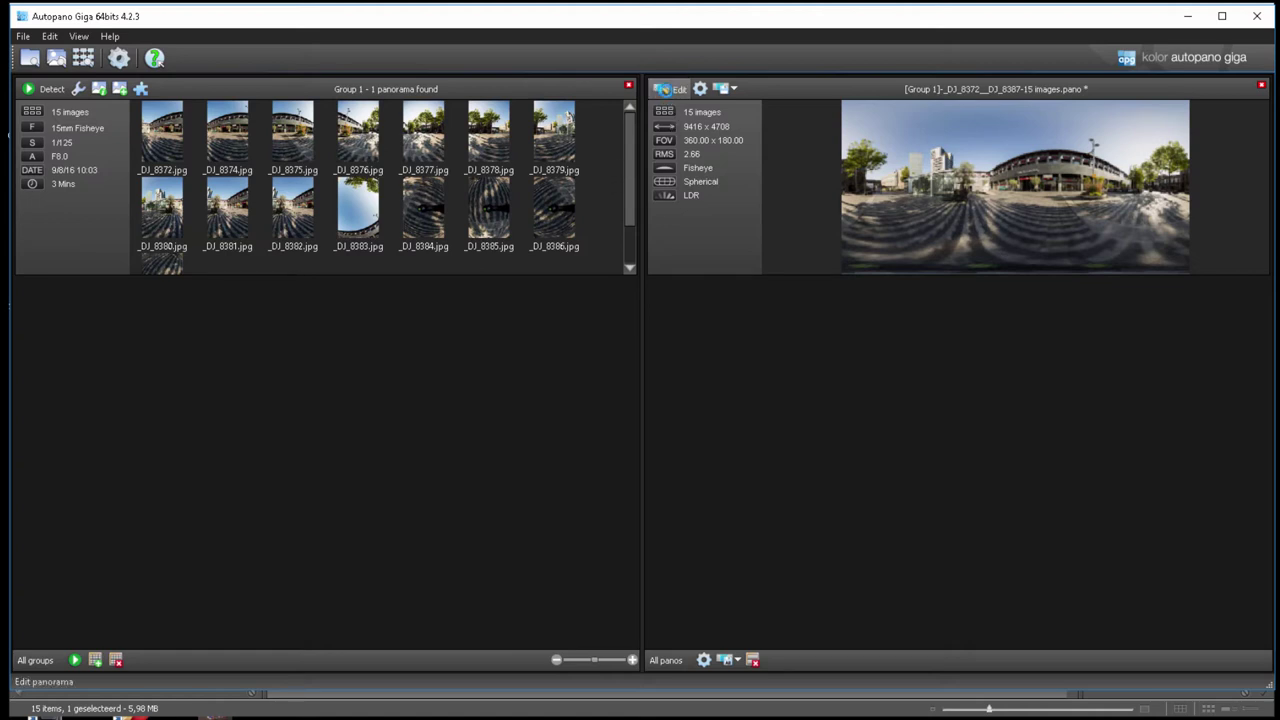
left_click(660, 91)
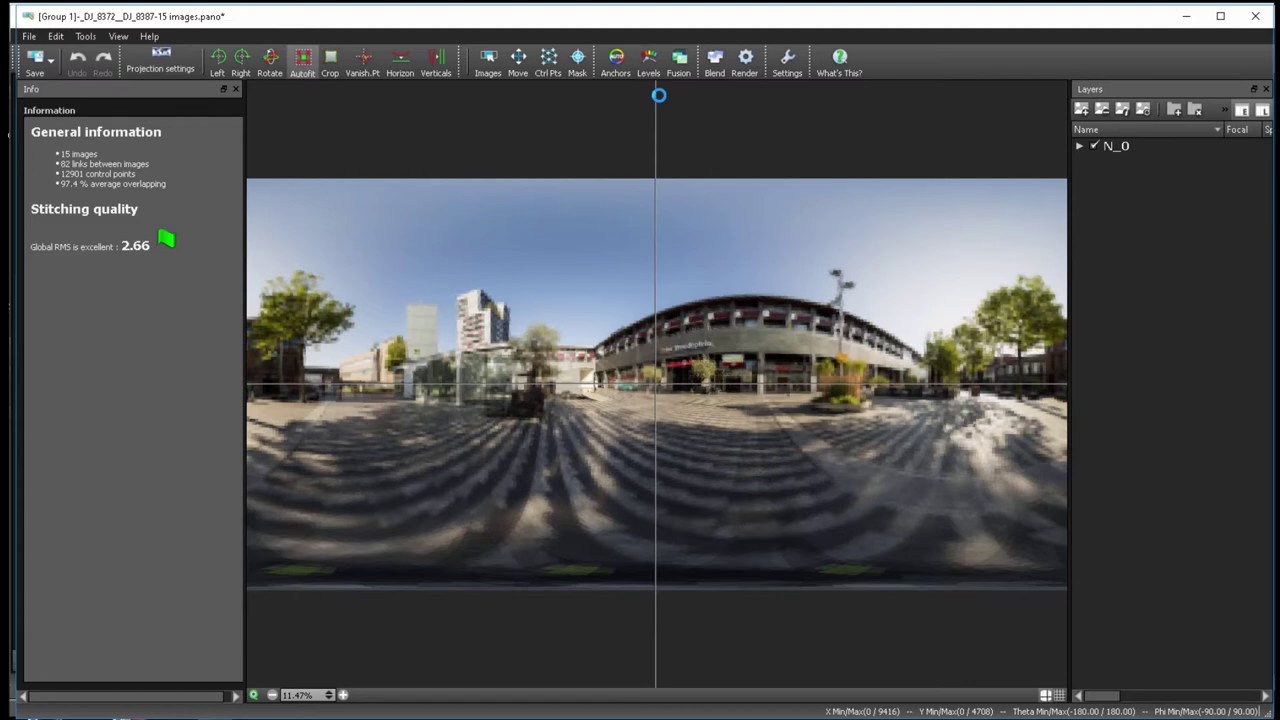
- Expand the N_0 layer group and switch it off to hide all 15 images
left_click(1081, 145)
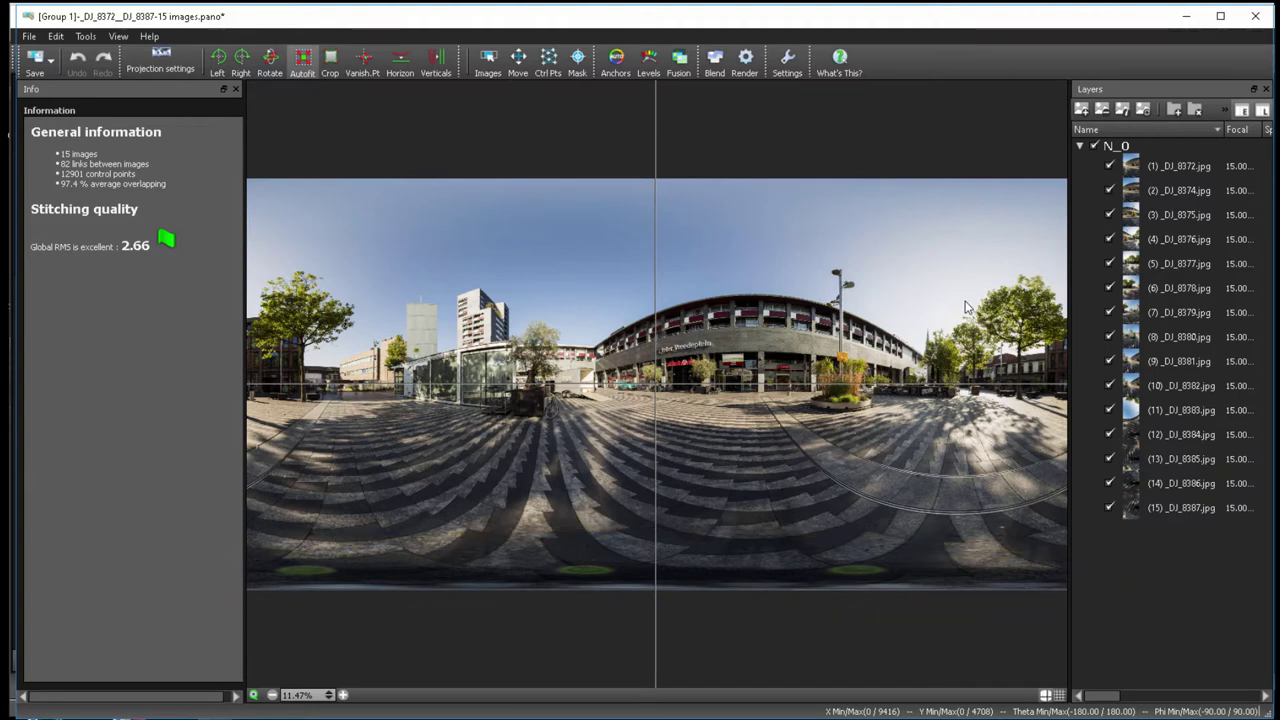
left_click(1094, 147)
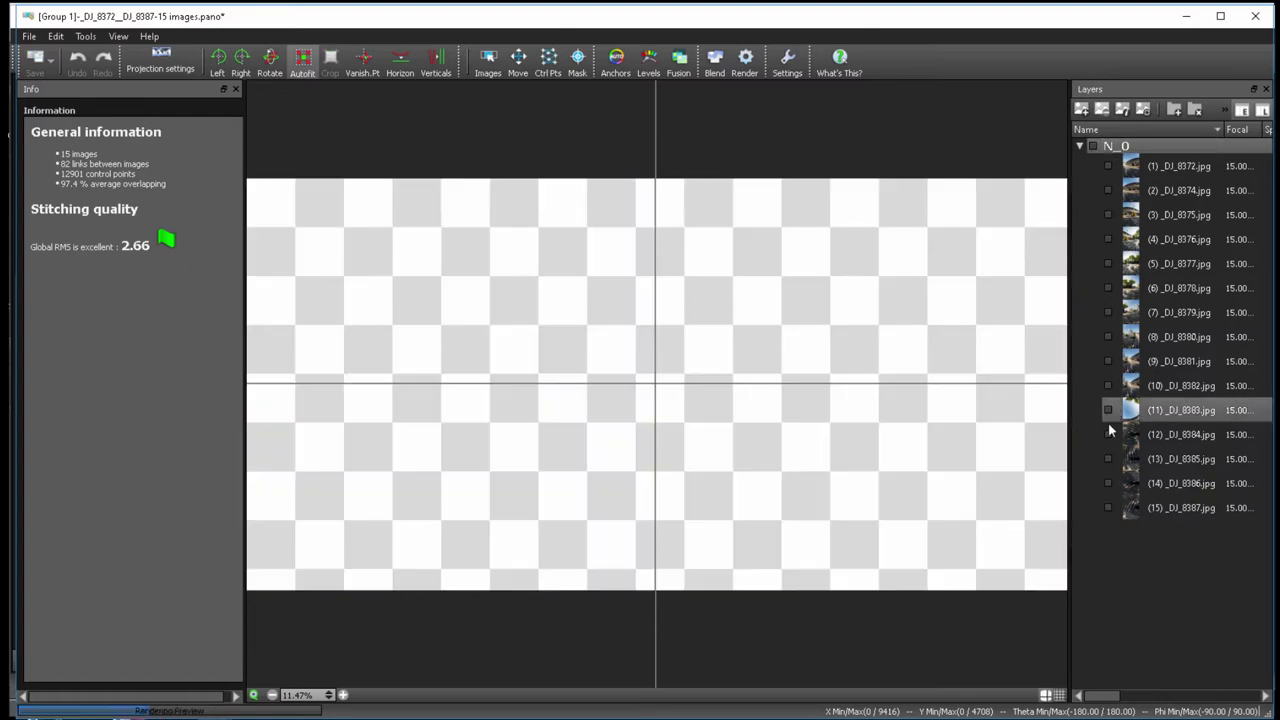
- Restore all 15 layers and rotate the panorama 90° to the right
left_click(1108, 434)
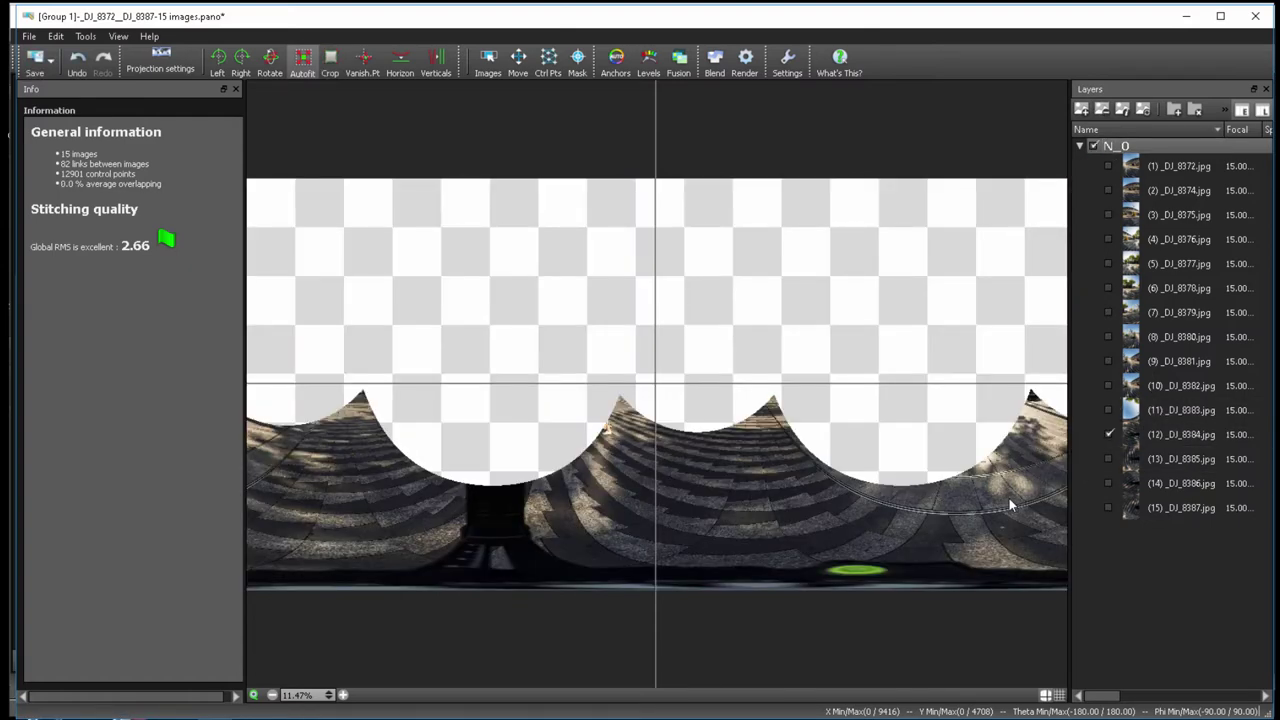
left_click(1094, 147)
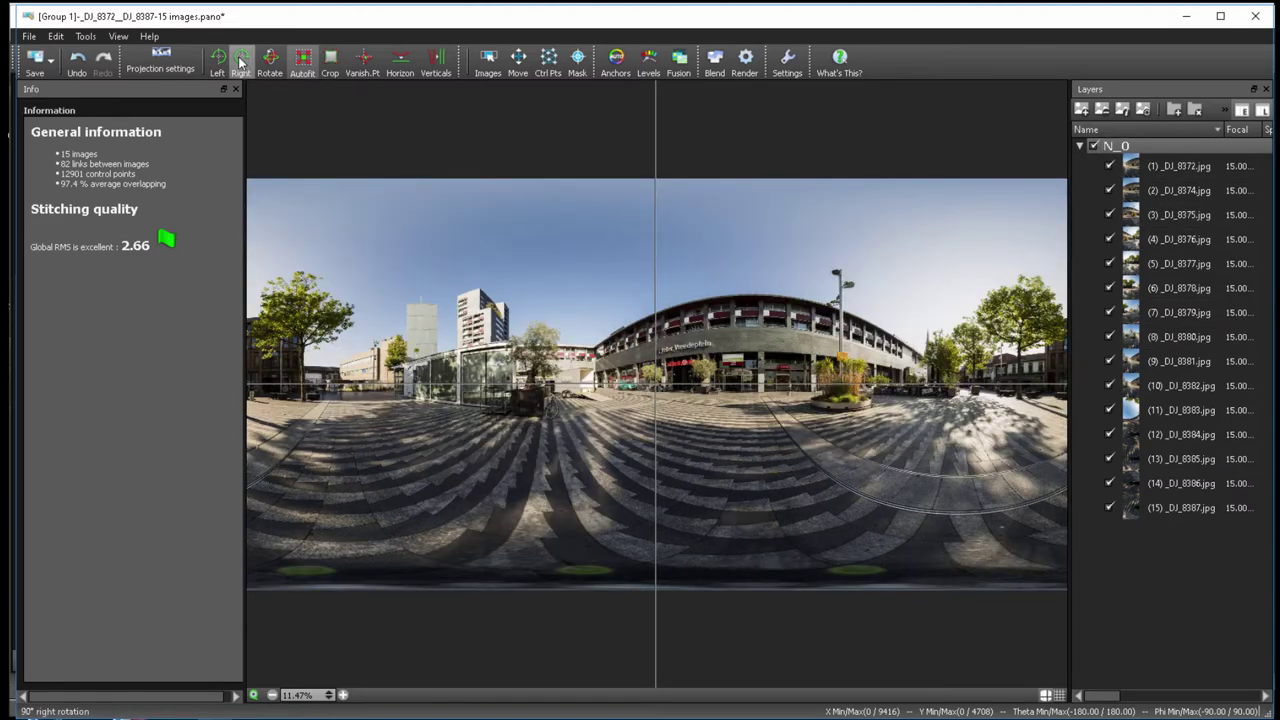
left_click(241, 62)
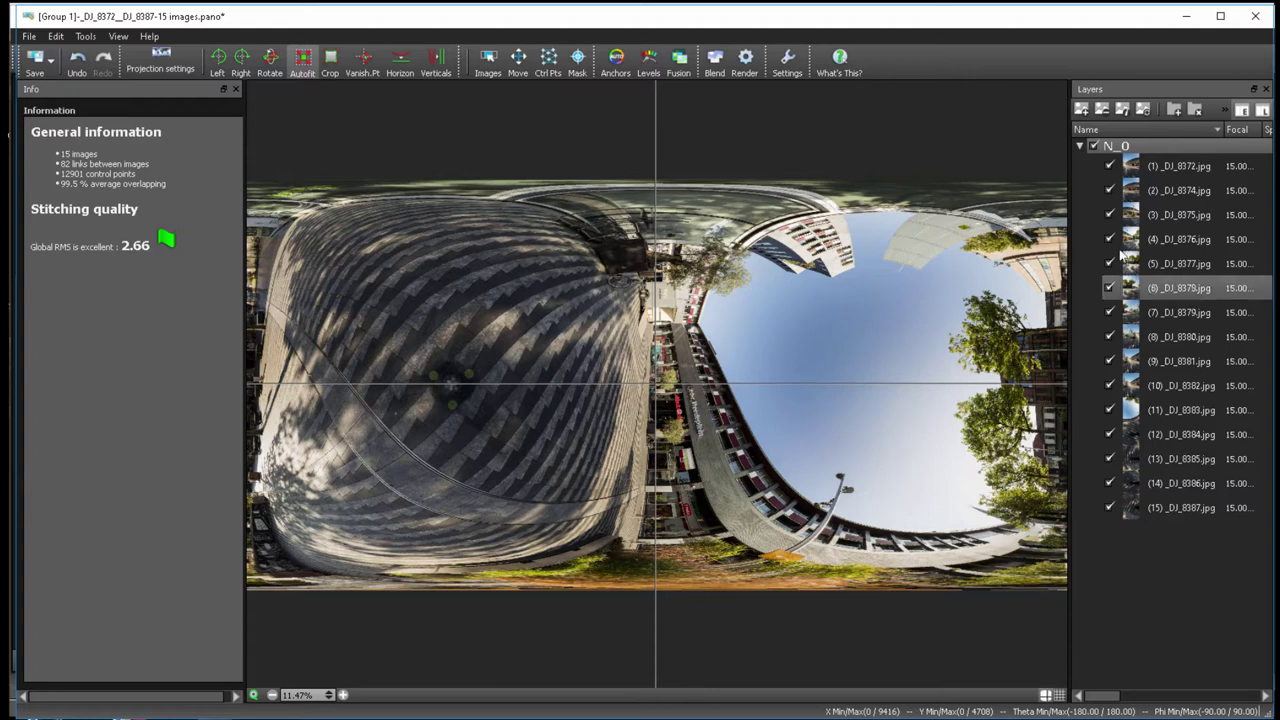
- Show only layers 12–15, zoomed in on the paved ground, with masking markers enabled
left_click(1094, 146)
left_click(1108, 434)
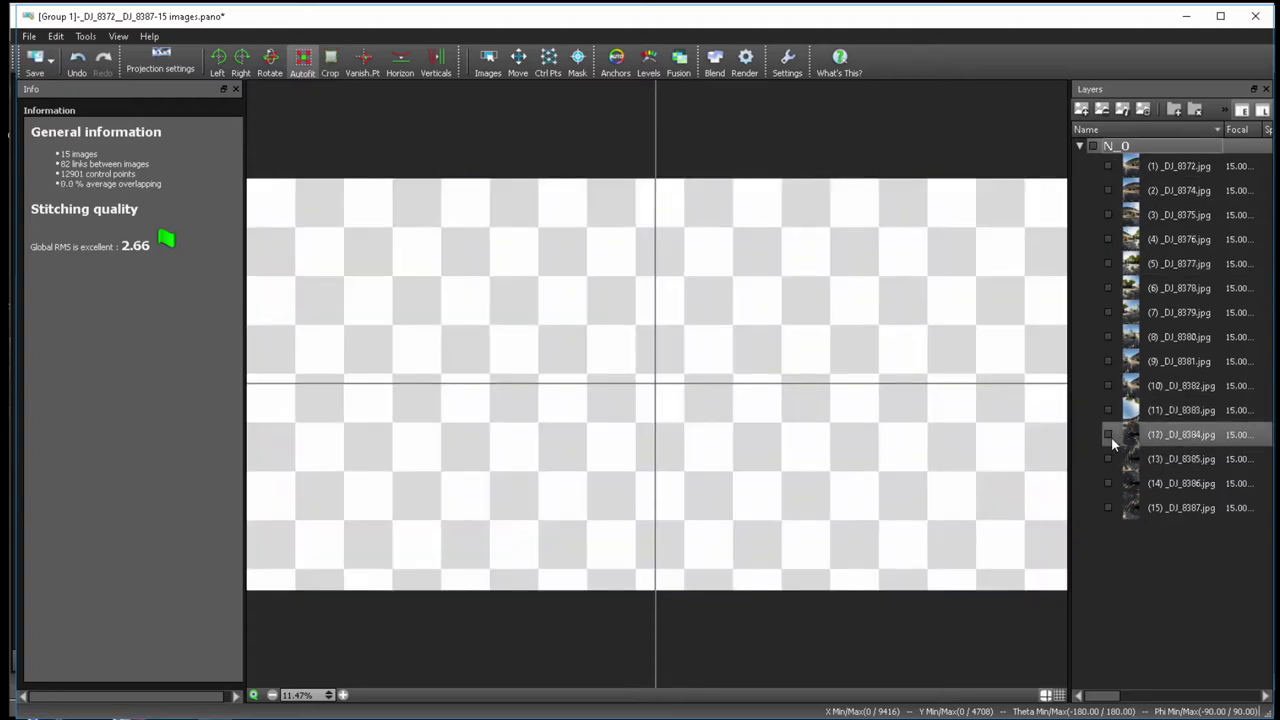
left_click(1108, 458)
left_click(1108, 483)
left_click(1108, 507)
left_click(343, 695)
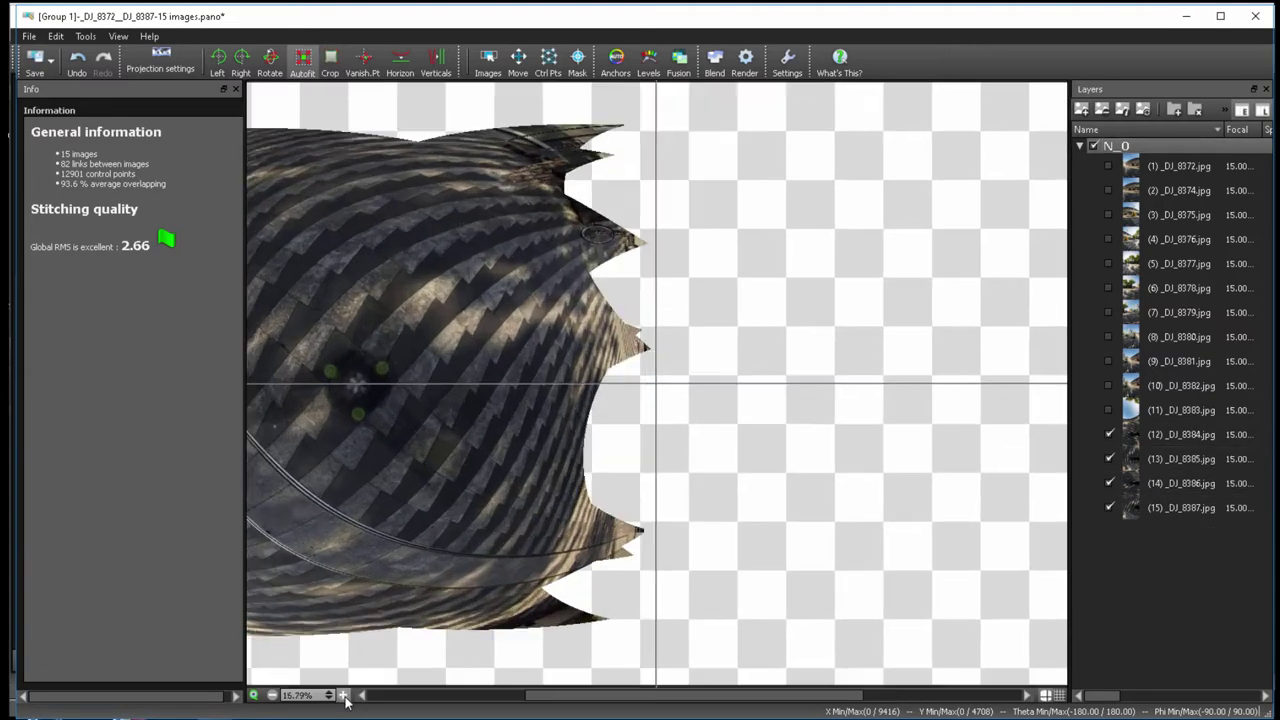
left_click_drag(545, 697, 393, 698)
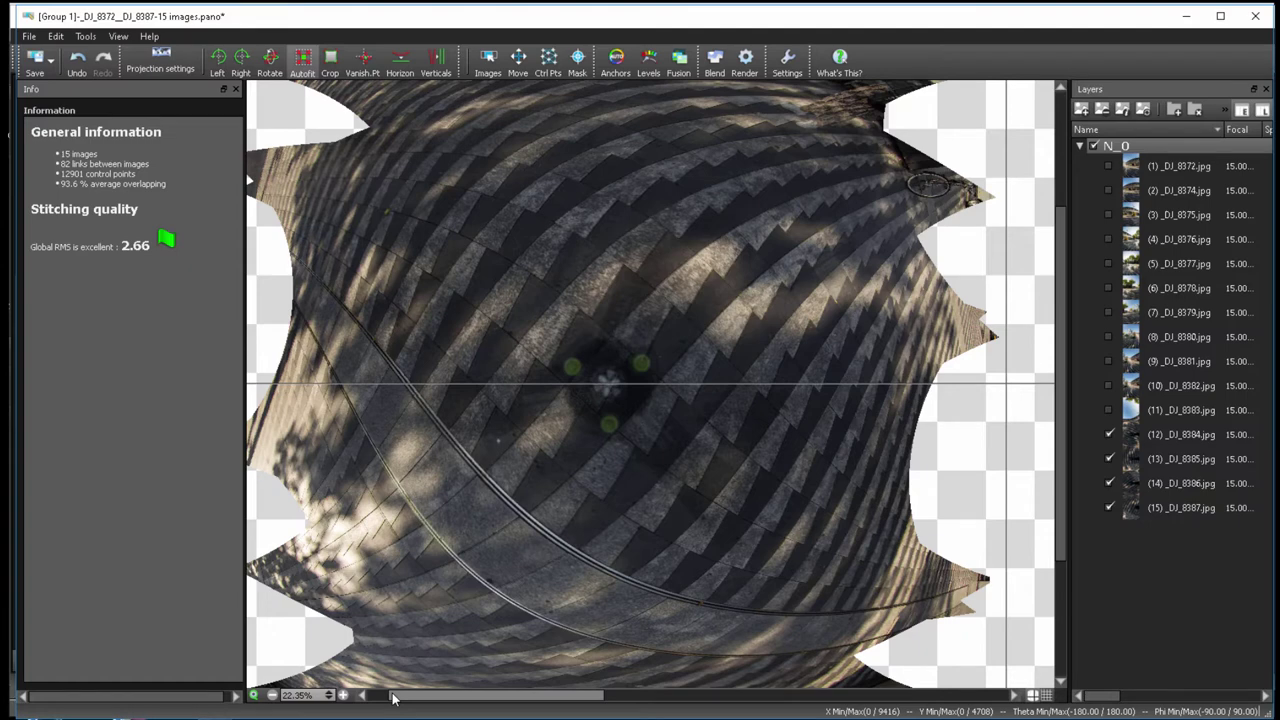
left_click(578, 60)
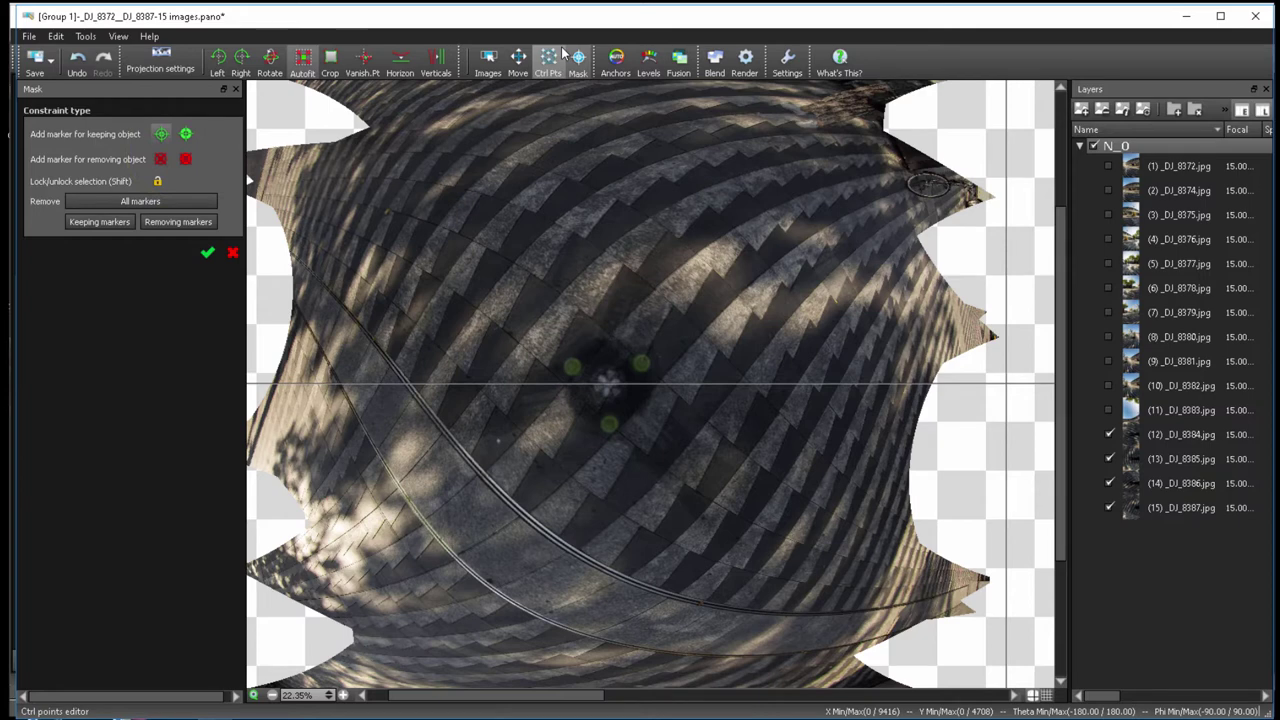
- Hide layers 14 and 15 and place red removal markers on the tripod legs, body and head
left_click(1108, 483)
left_click(1108, 508)
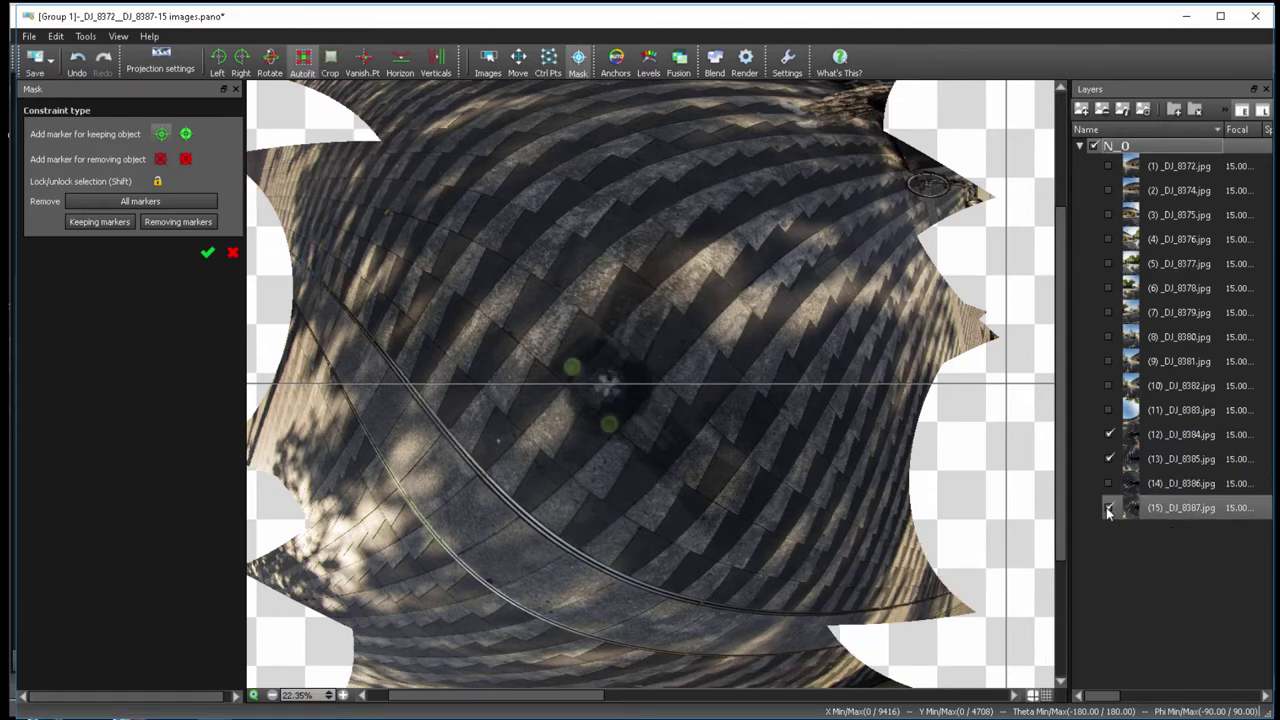
left_click(160, 159)
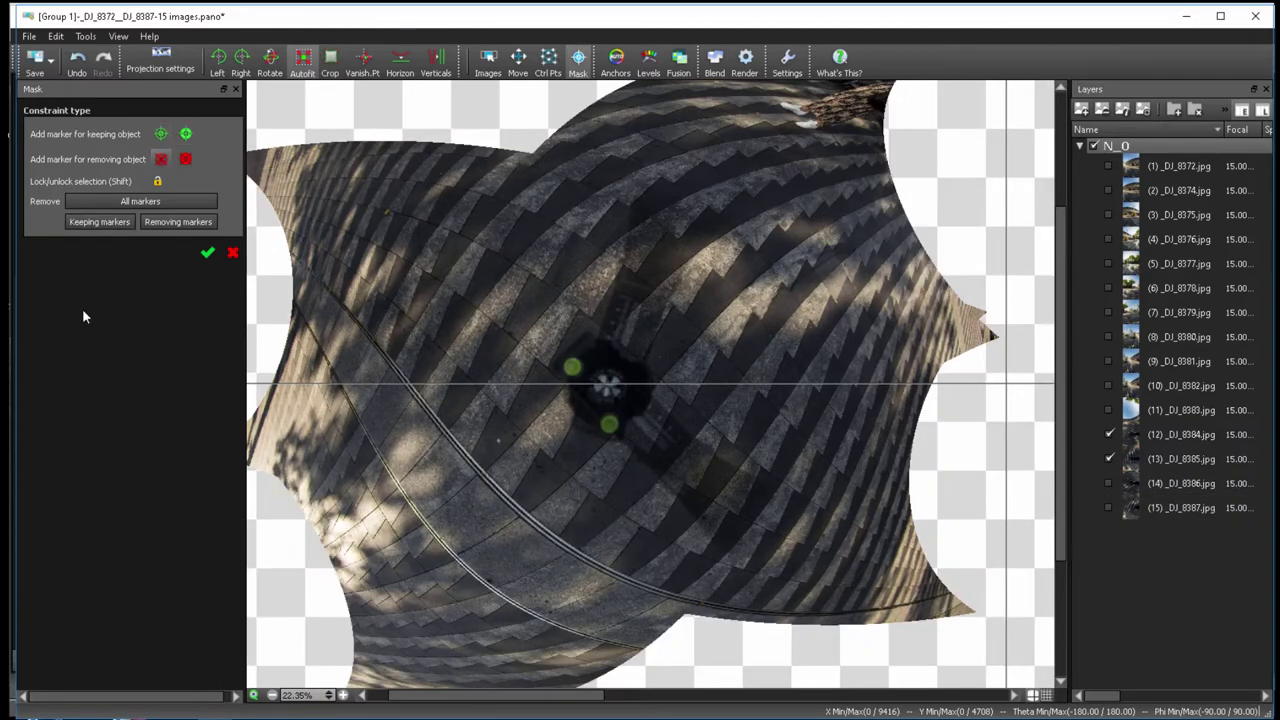
left_click(609, 424)
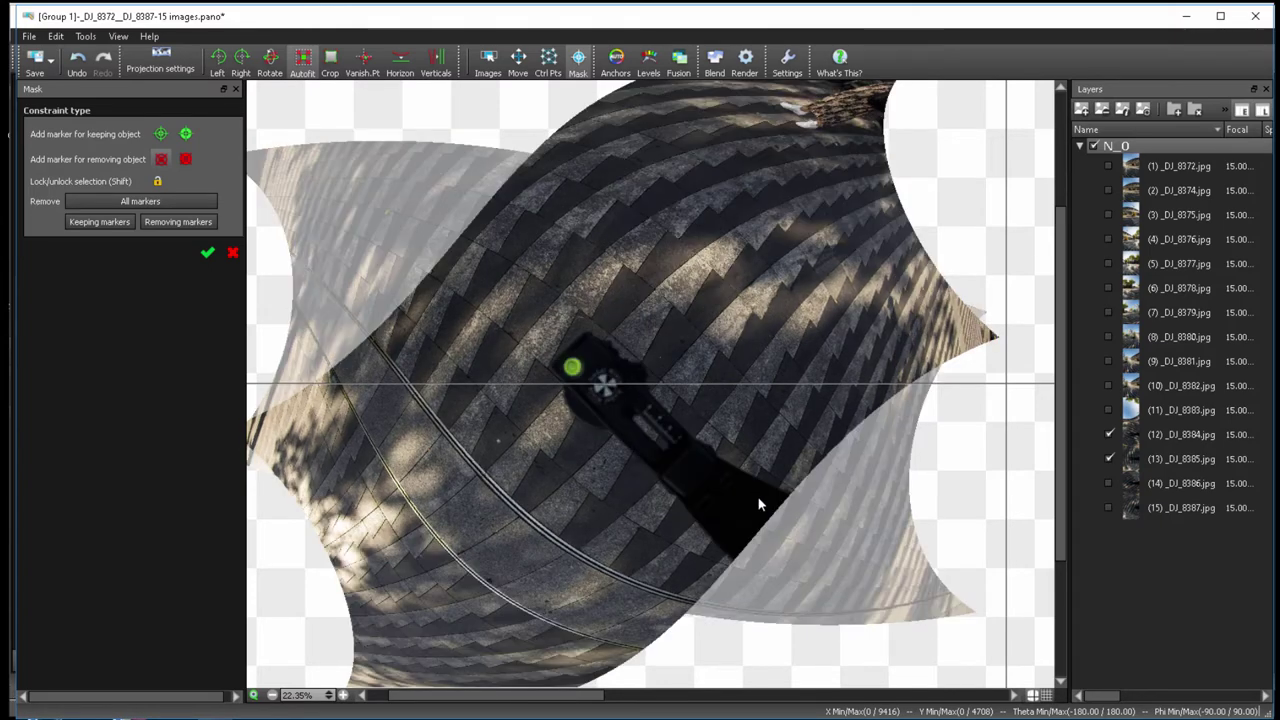
left_click(776, 497)
left_click(734, 548)
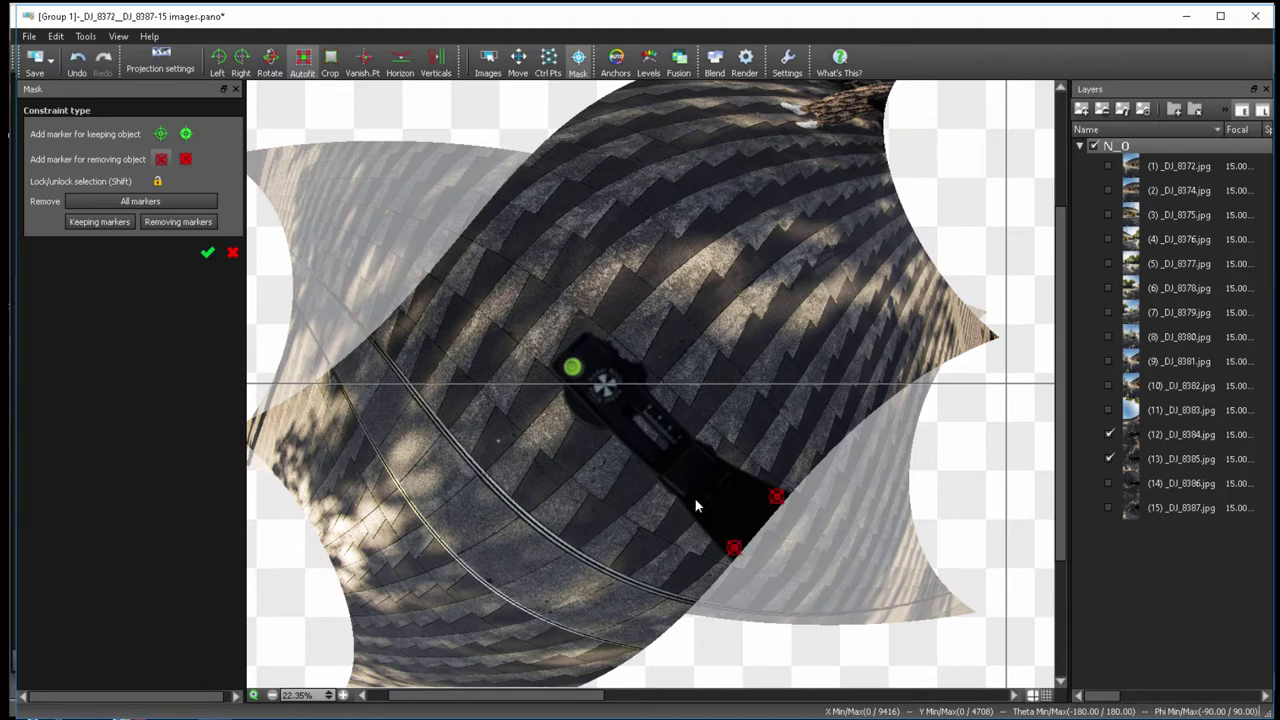
left_click(716, 467)
left_click(726, 501)
left_click(583, 407)
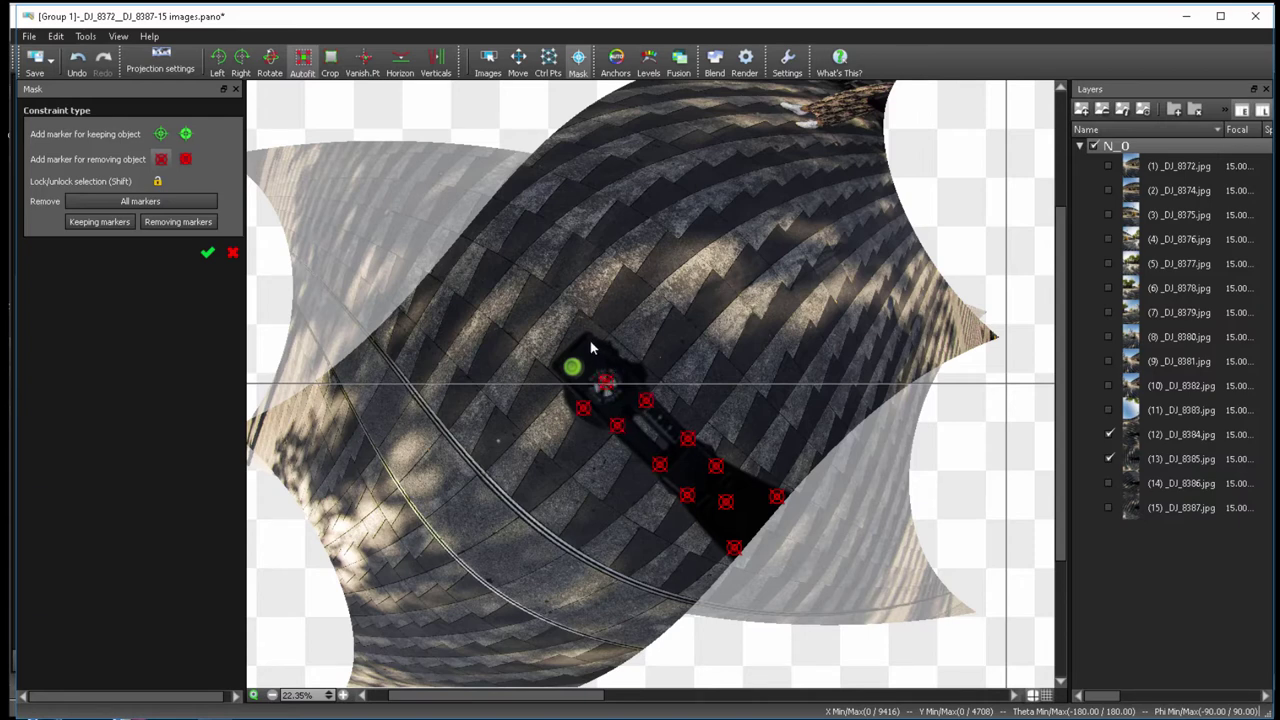
left_click(571, 367)
left_click(634, 374)
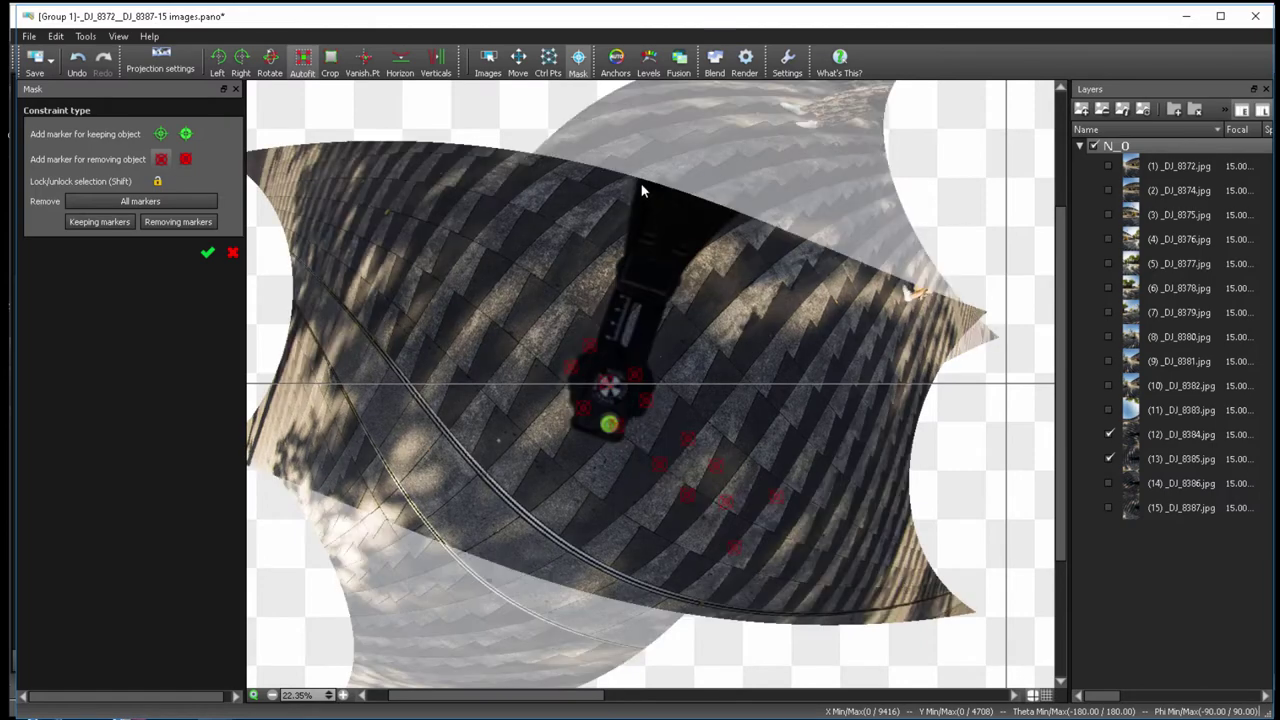
- Add removal markers on the tripod in the upper image and around its base
left_click(720, 209)
left_click(676, 264)
left_click(621, 292)
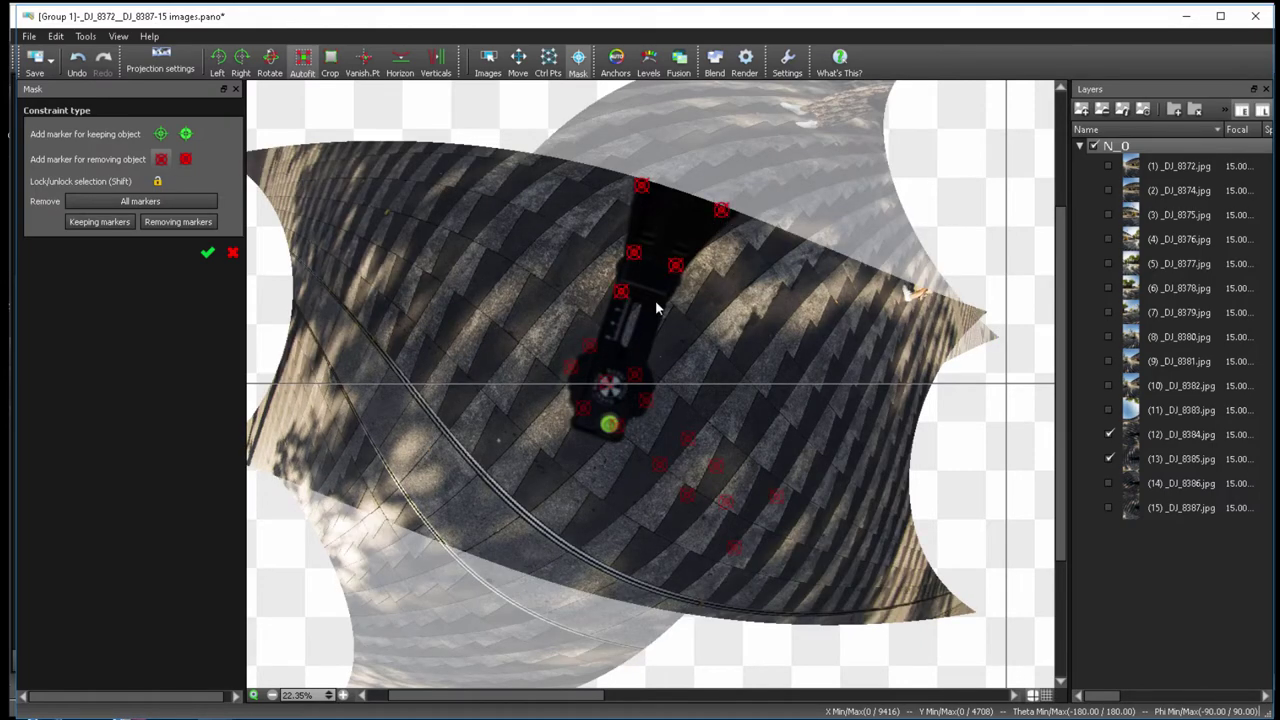
left_click(602, 339)
left_click(580, 420)
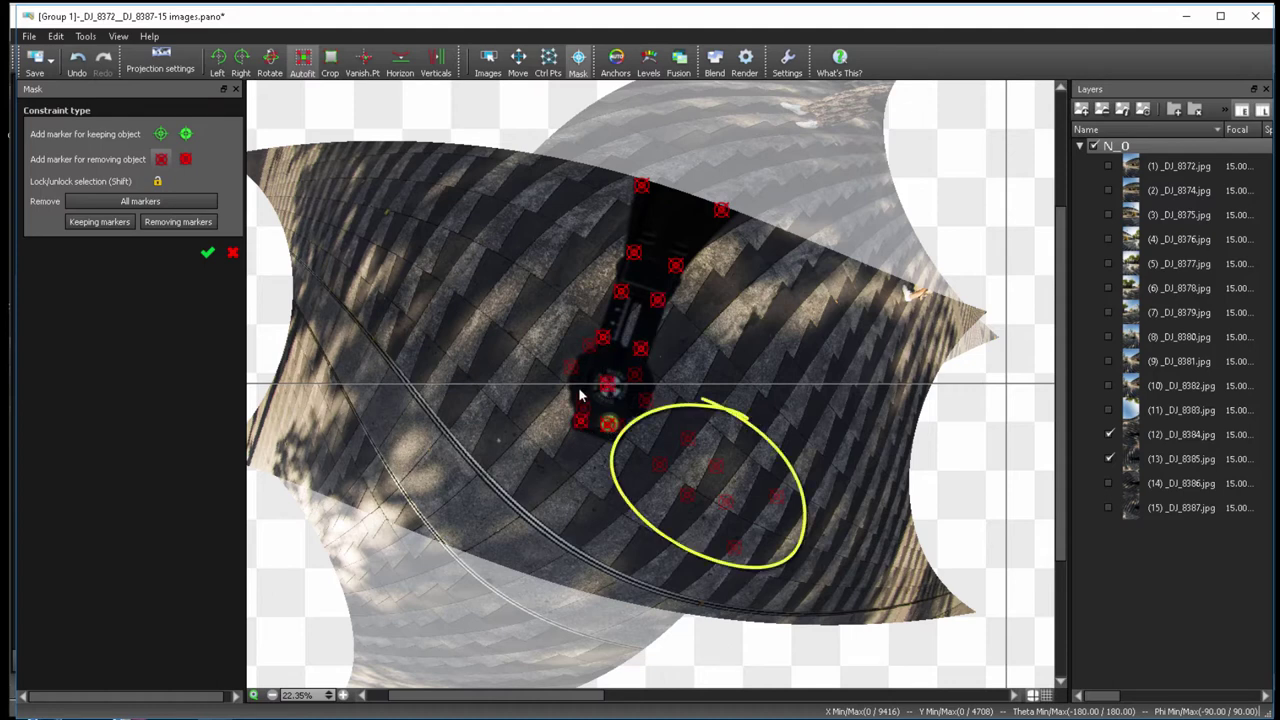
left_click(578, 375)
left_click(611, 355)
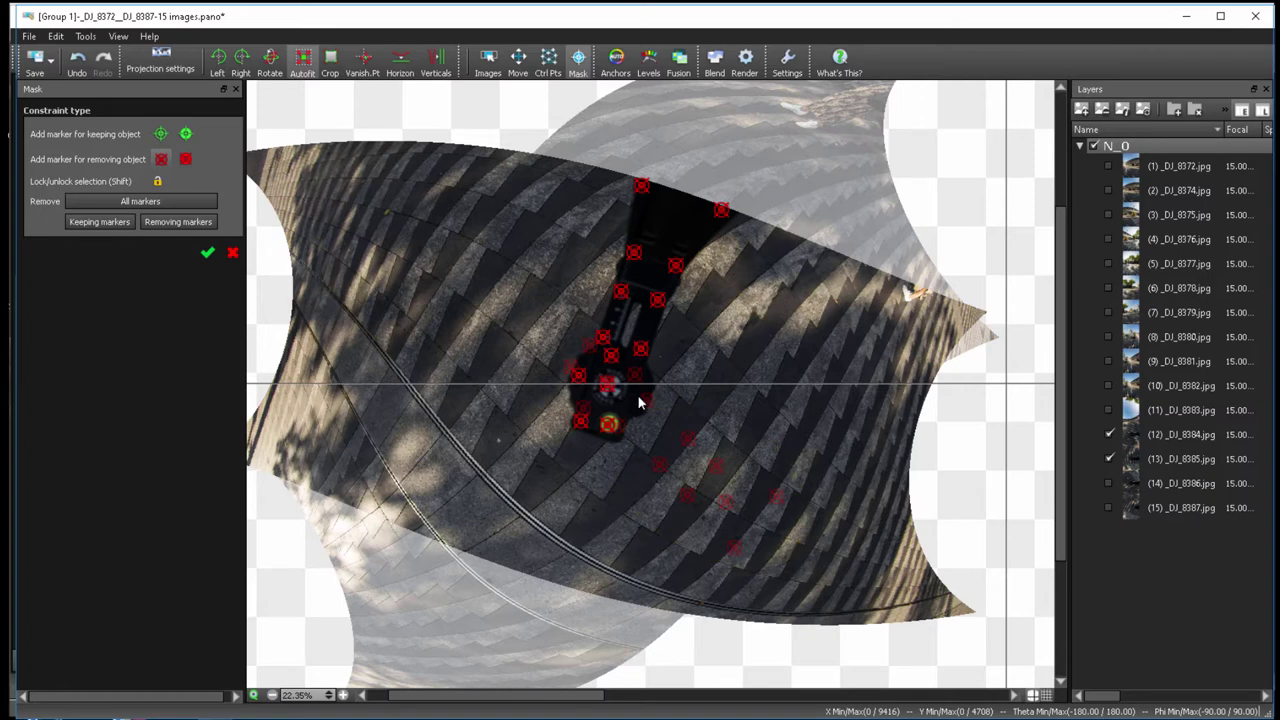
left_click(639, 397)
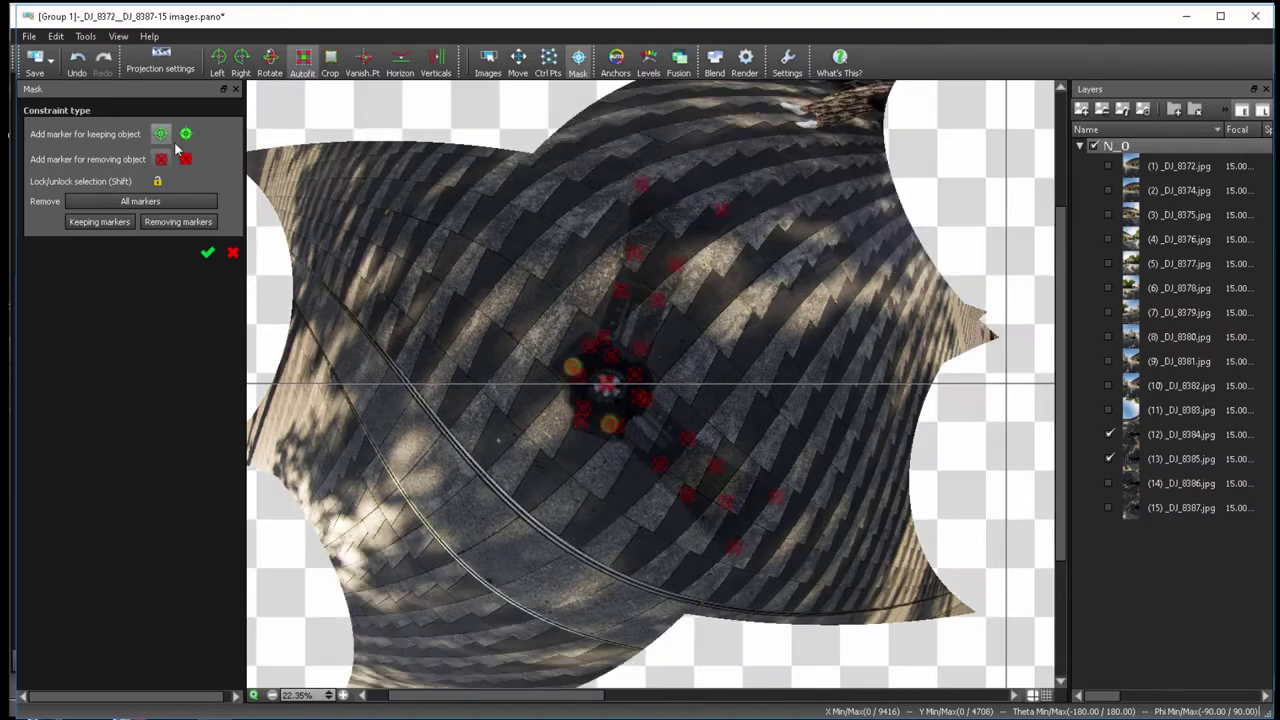
- Place green keep markers on the steps below the tripod
left_click(160, 133)
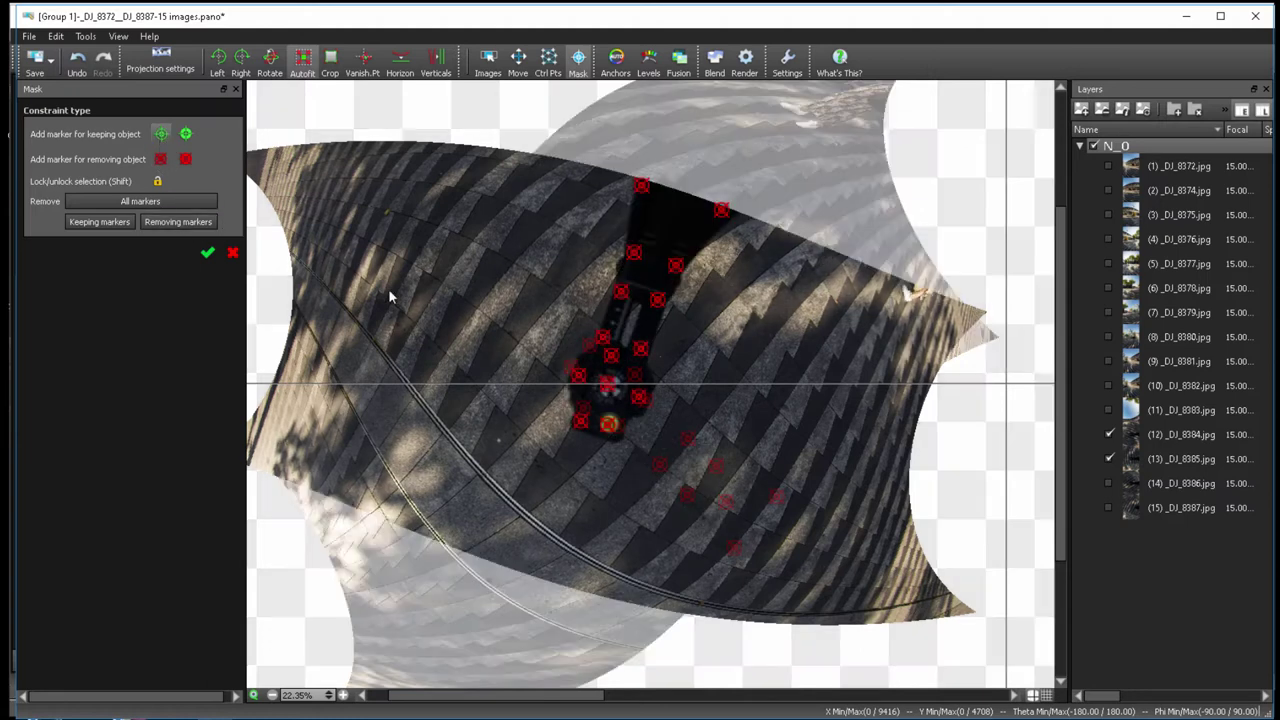
left_click(687, 440)
left_click(659, 466)
left_click(685, 498)
left_click(715, 468)
left_click(723, 503)
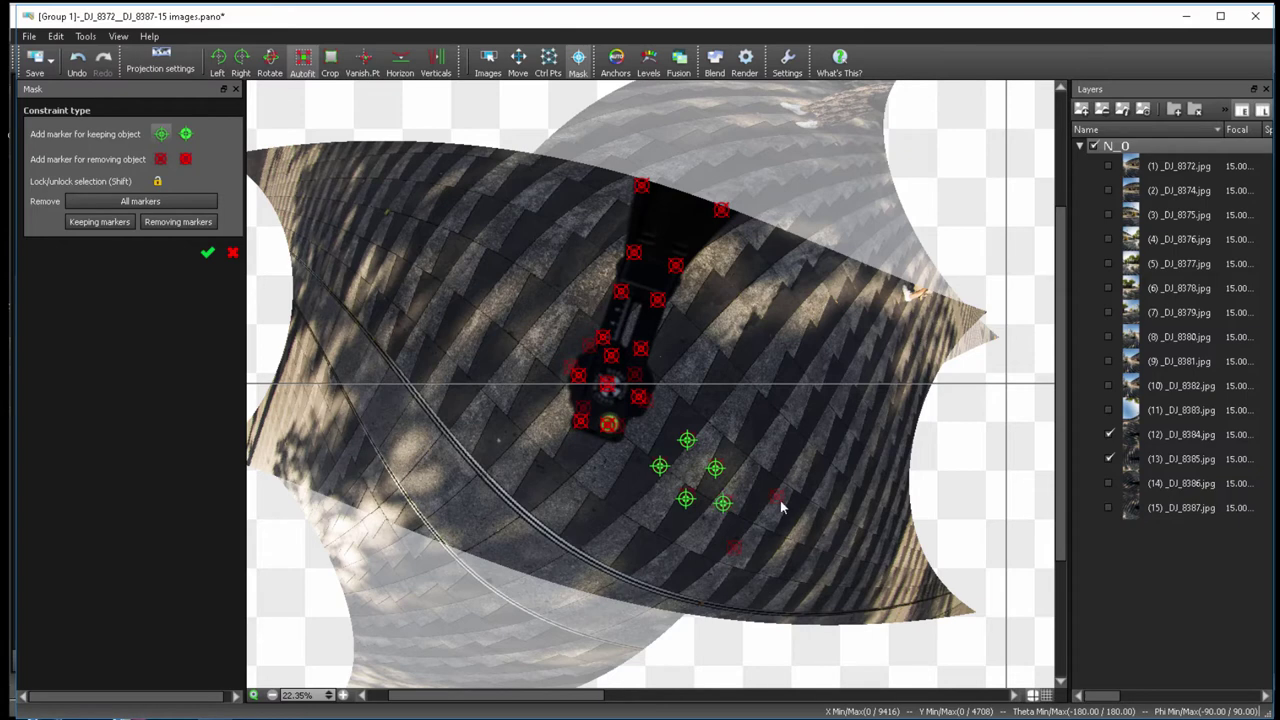
left_click(777, 497)
left_click(732, 549)
- Add keep markers on the steps above the tripod, replacing the upper removal markers
left_click(619, 293)
left_click(671, 264)
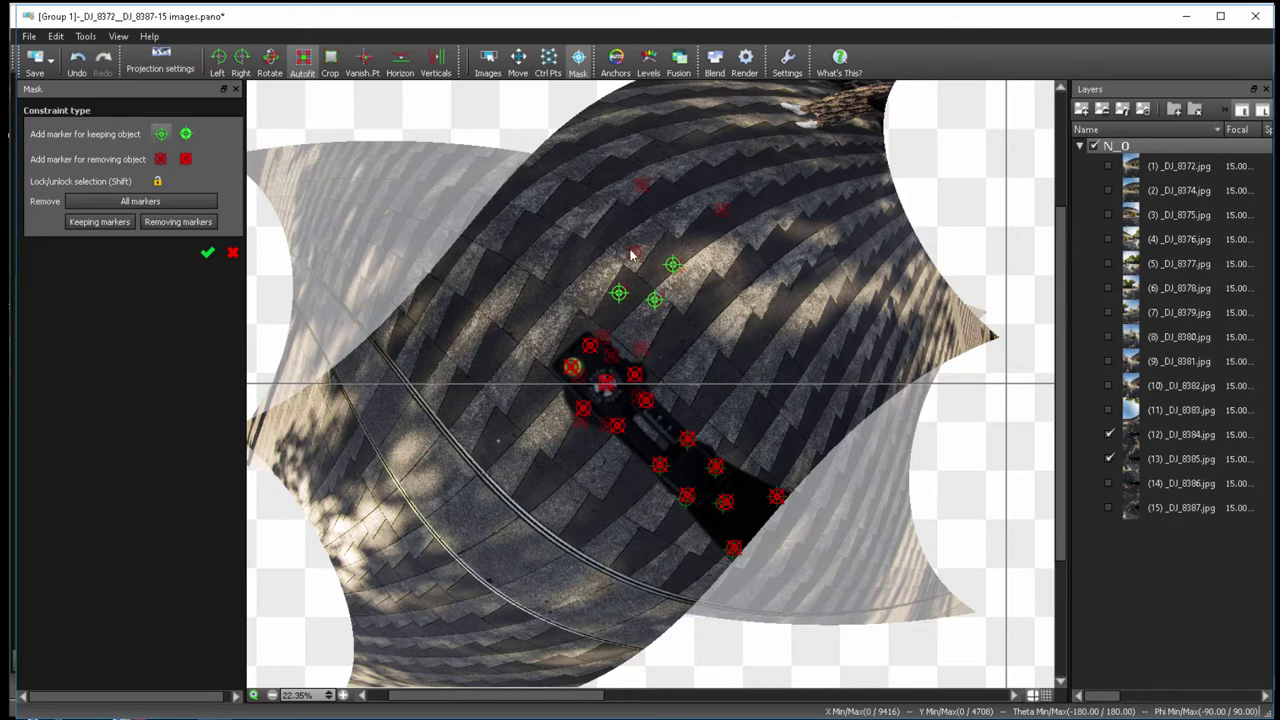
left_click(630, 250)
left_click(642, 183)
left_click(720, 209)
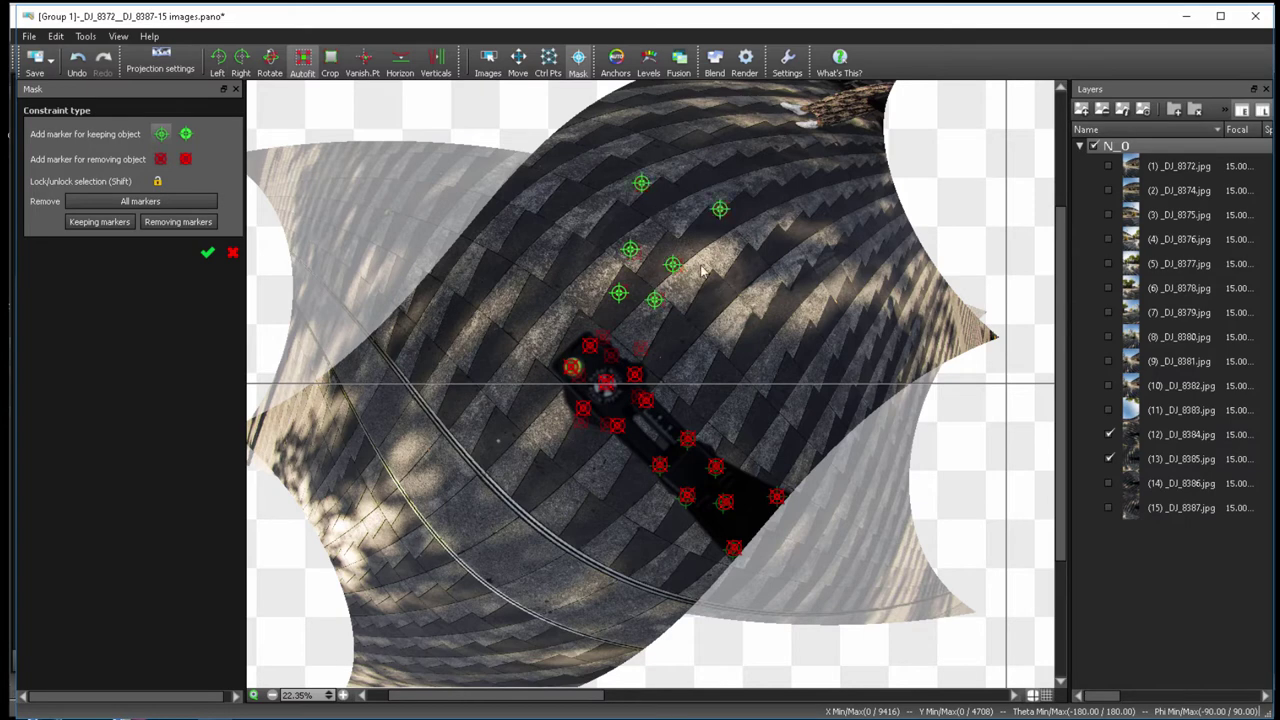
left_click(641, 347)
- Swap layer 13 for layer 14 and mark its lower steps to keep
left_click(1108, 460)
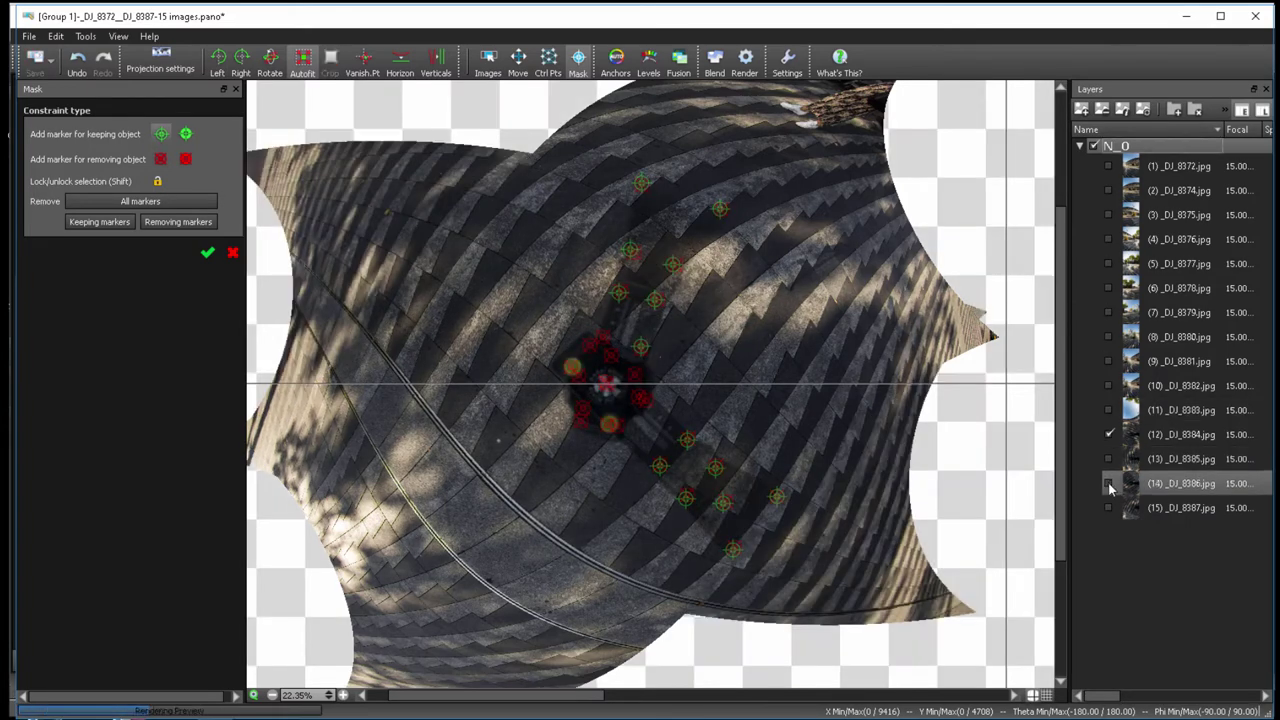
left_click(1108, 483)
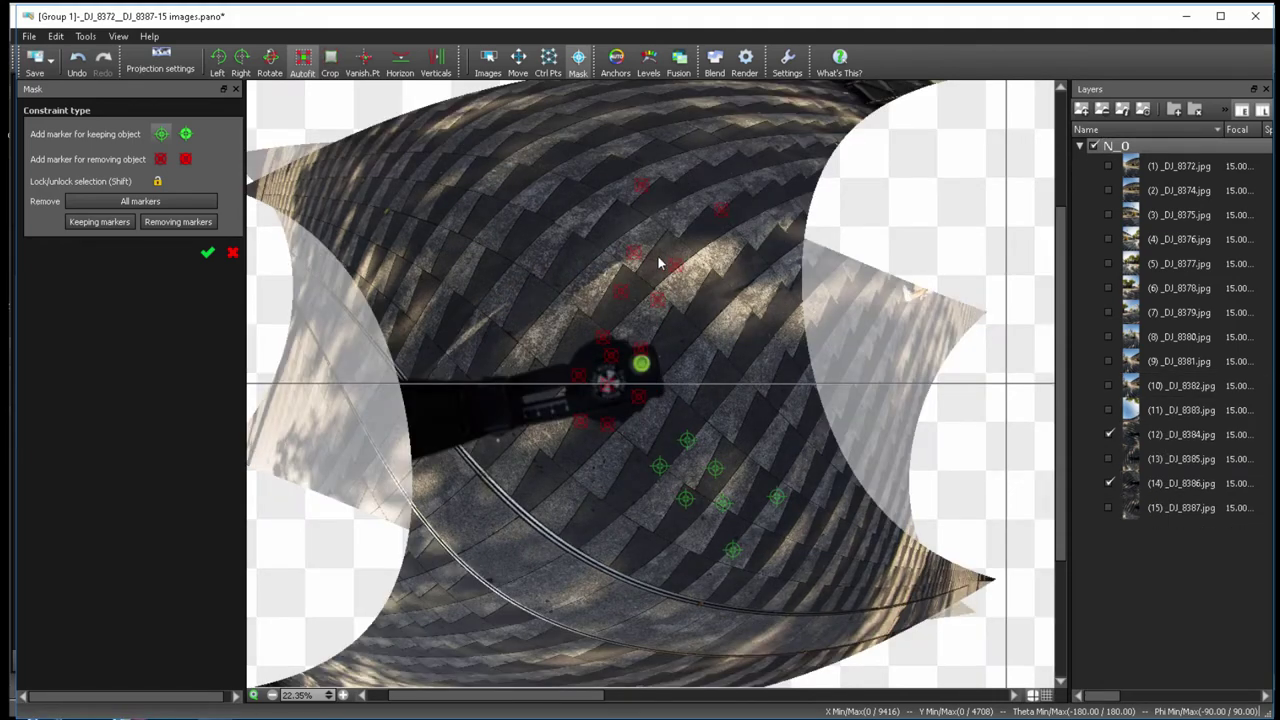
left_click(687, 442)
left_click(661, 472)
left_click(686, 503)
left_click(717, 474)
left_click(725, 507)
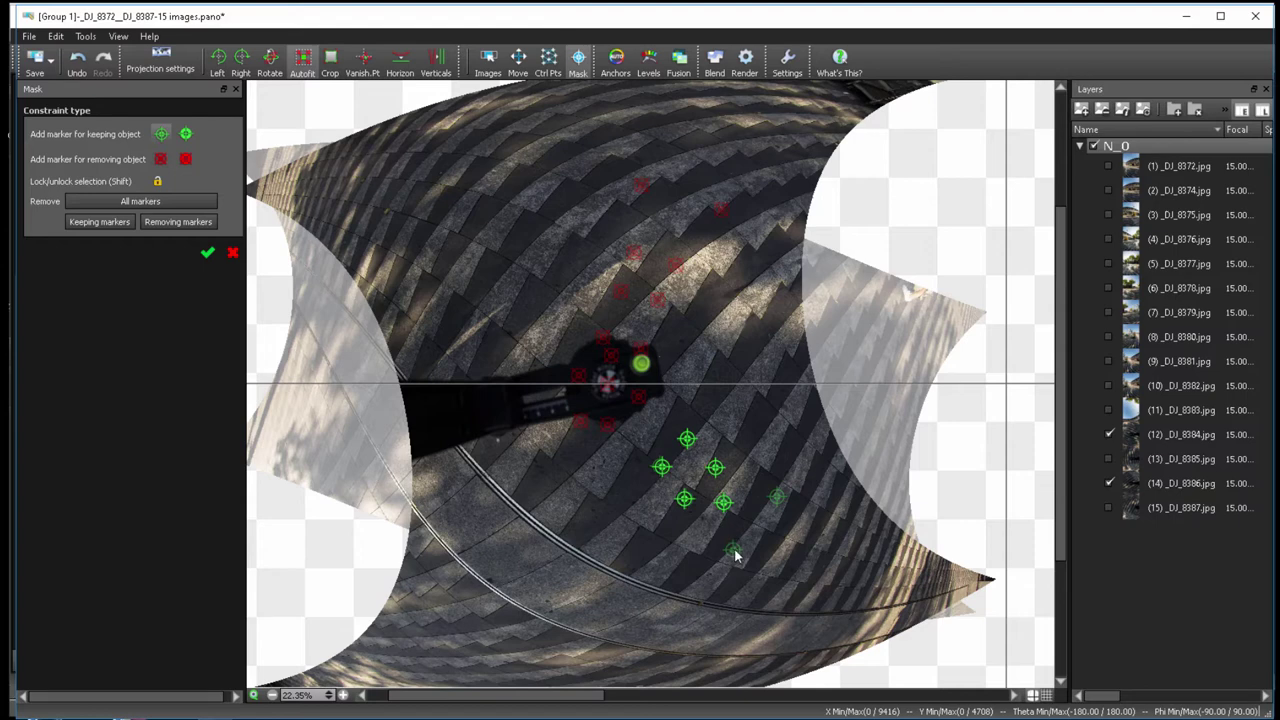
left_click(735, 553)
left_click(777, 499)
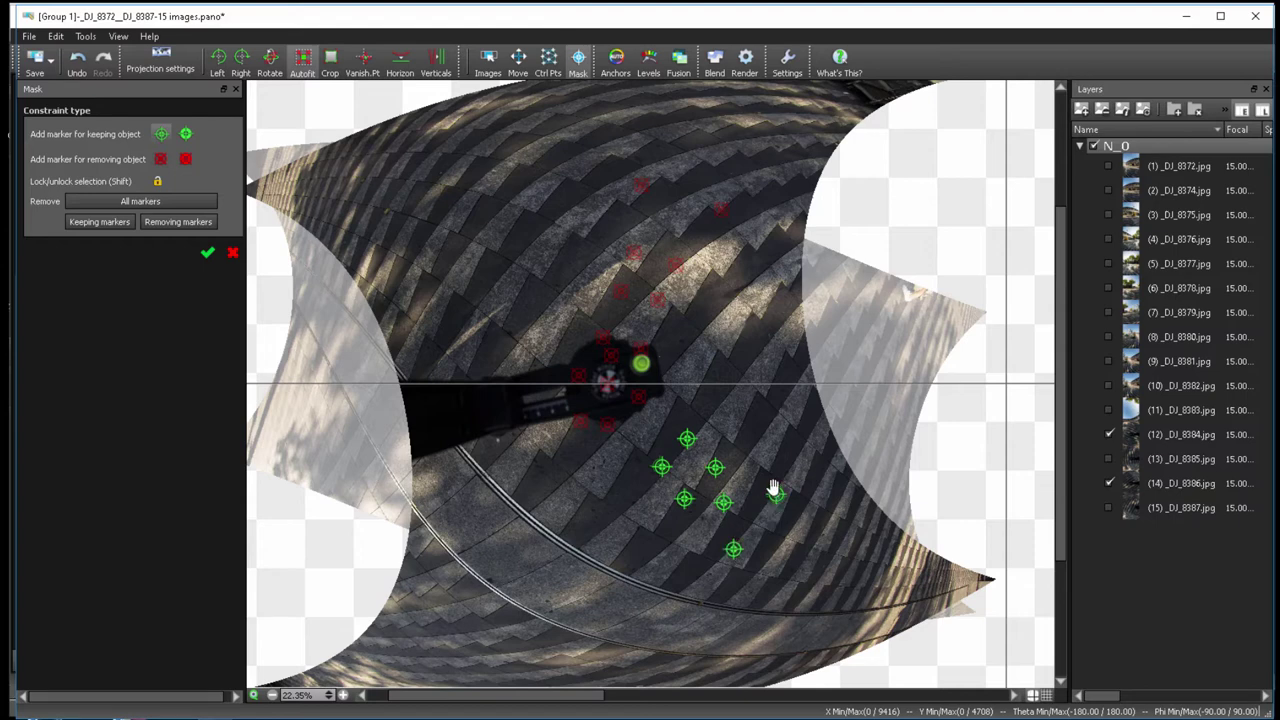
- Turn the upper removal markers in image 14 into keep markers
left_click(657, 301)
left_click(620, 293)
left_click(636, 251)
left_click(677, 268)
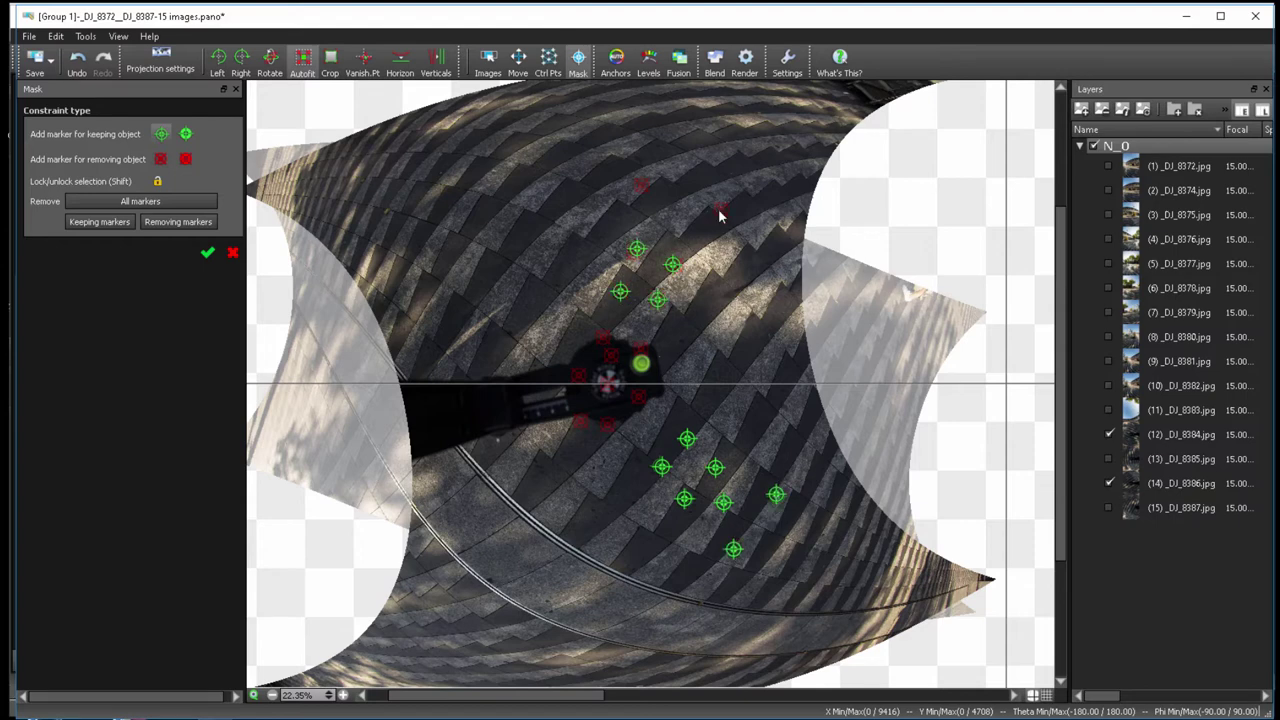
left_click(720, 210)
left_click(640, 187)
- Place removal markers along the dark tripod arm and its base
left_click(165, 159)
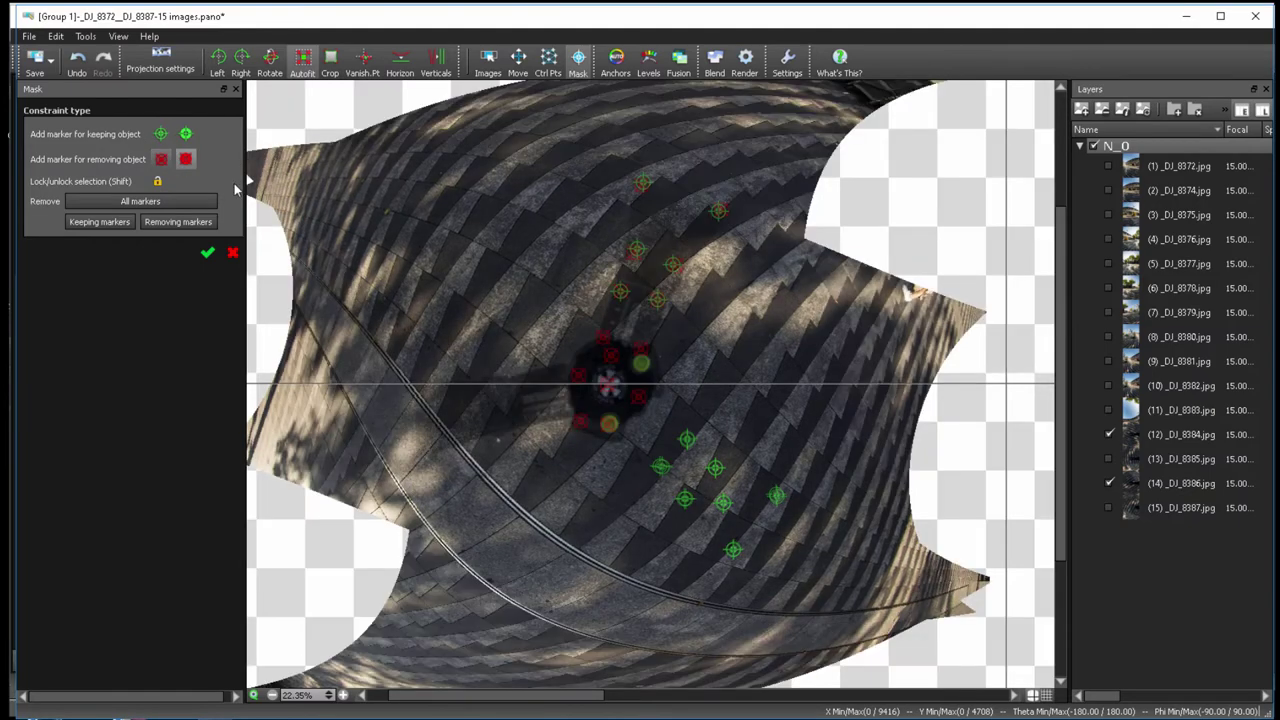
left_click(411, 389)
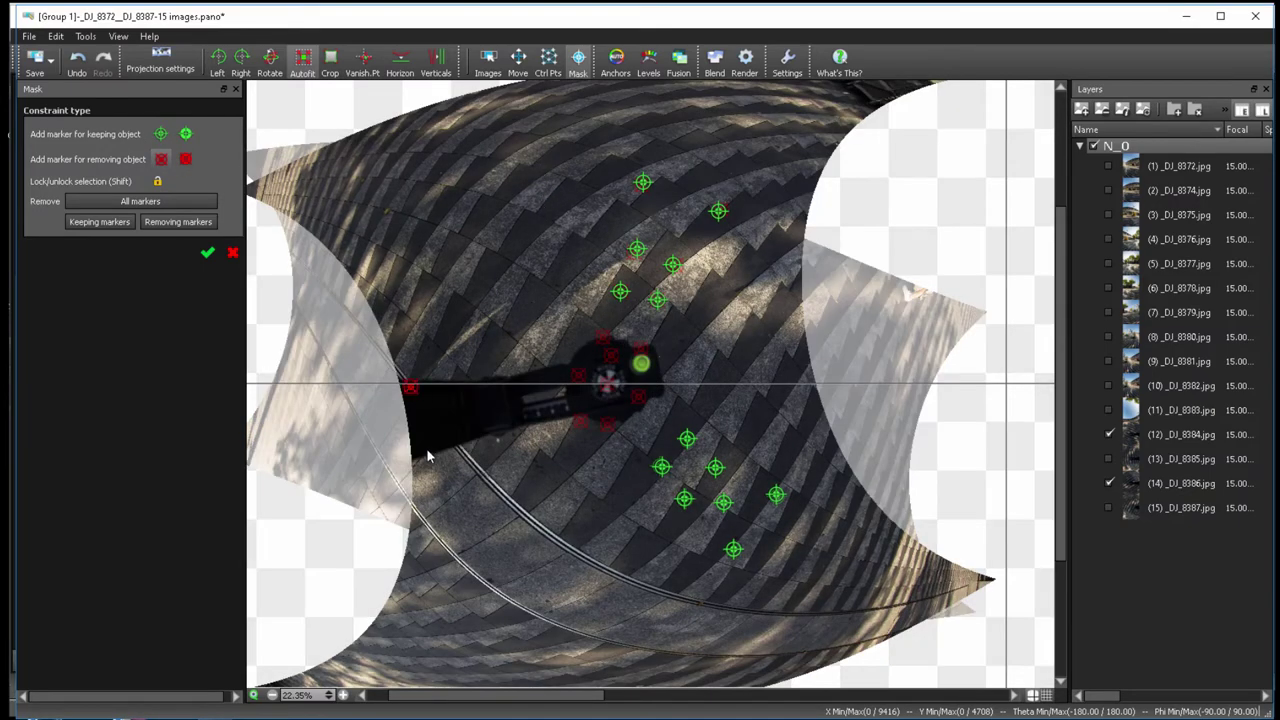
left_click(498, 381)
left_click(503, 426)
left_click(566, 407)
left_click(559, 376)
left_click(592, 352)
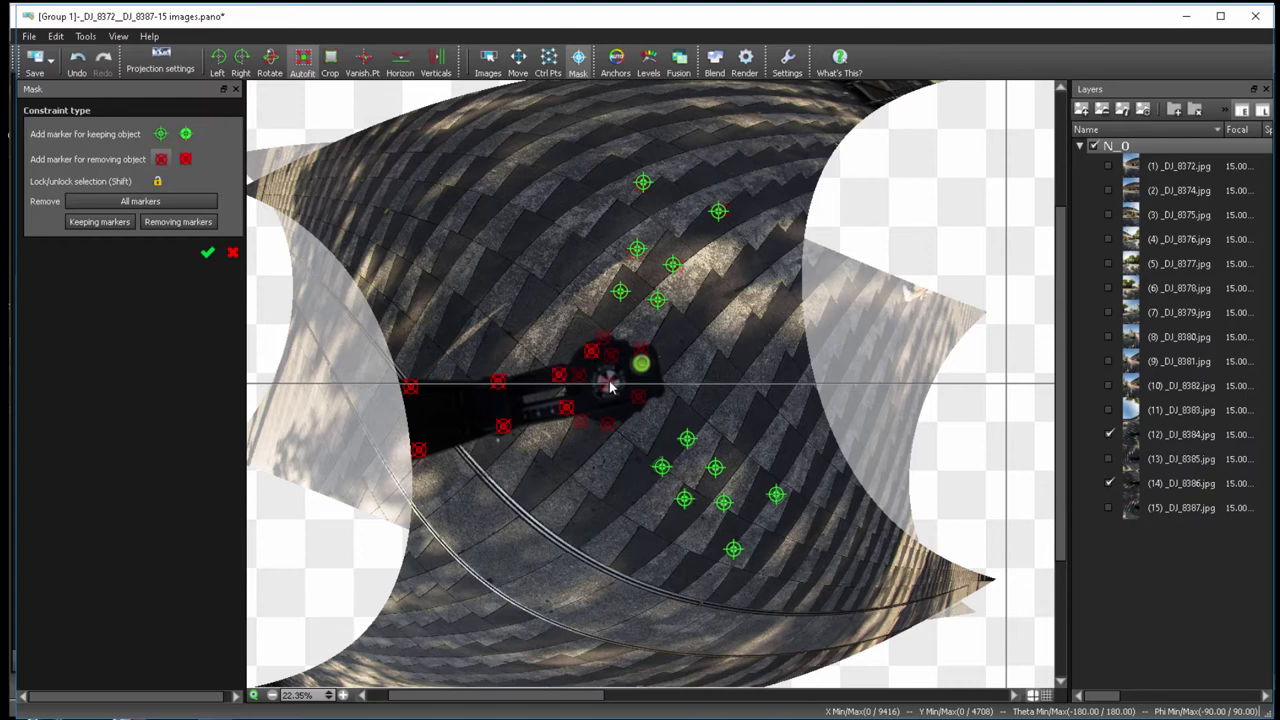
left_click(609, 381)
left_click(594, 408)
left_click(652, 387)
left_click(646, 351)
left_click(618, 350)
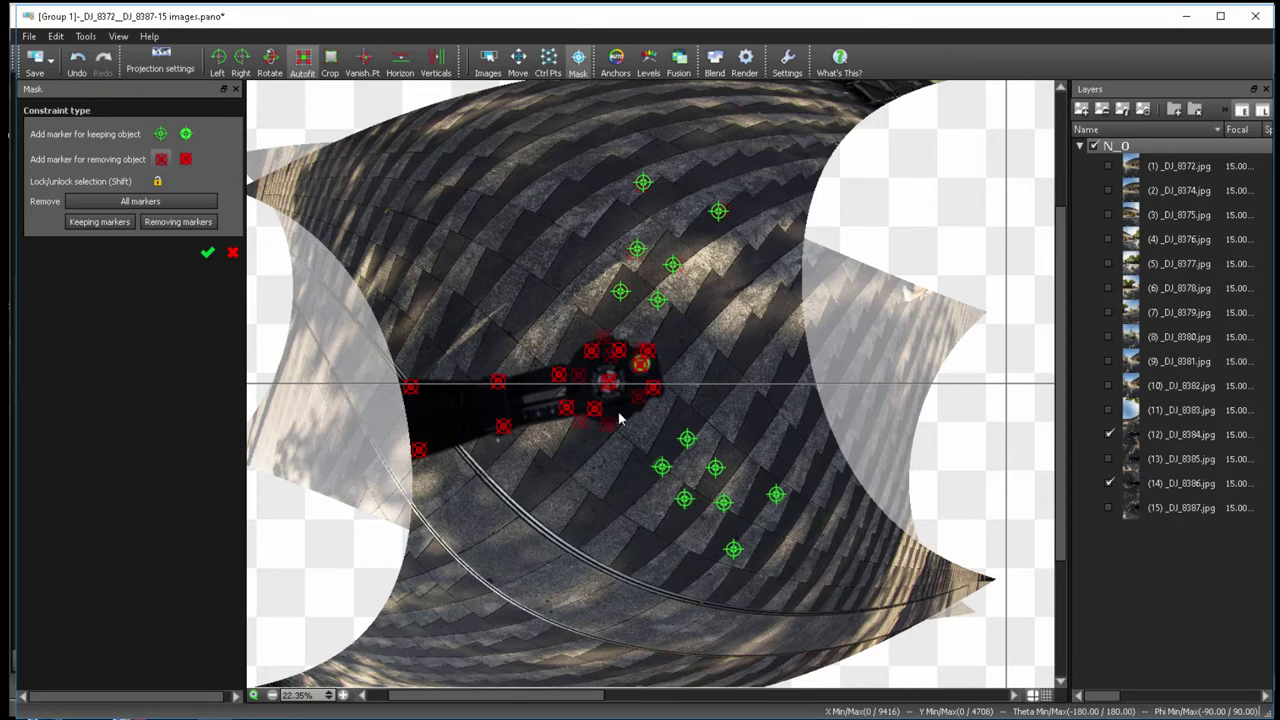
- Add keep markers on the steps left of the tripod
left_click(161, 134)
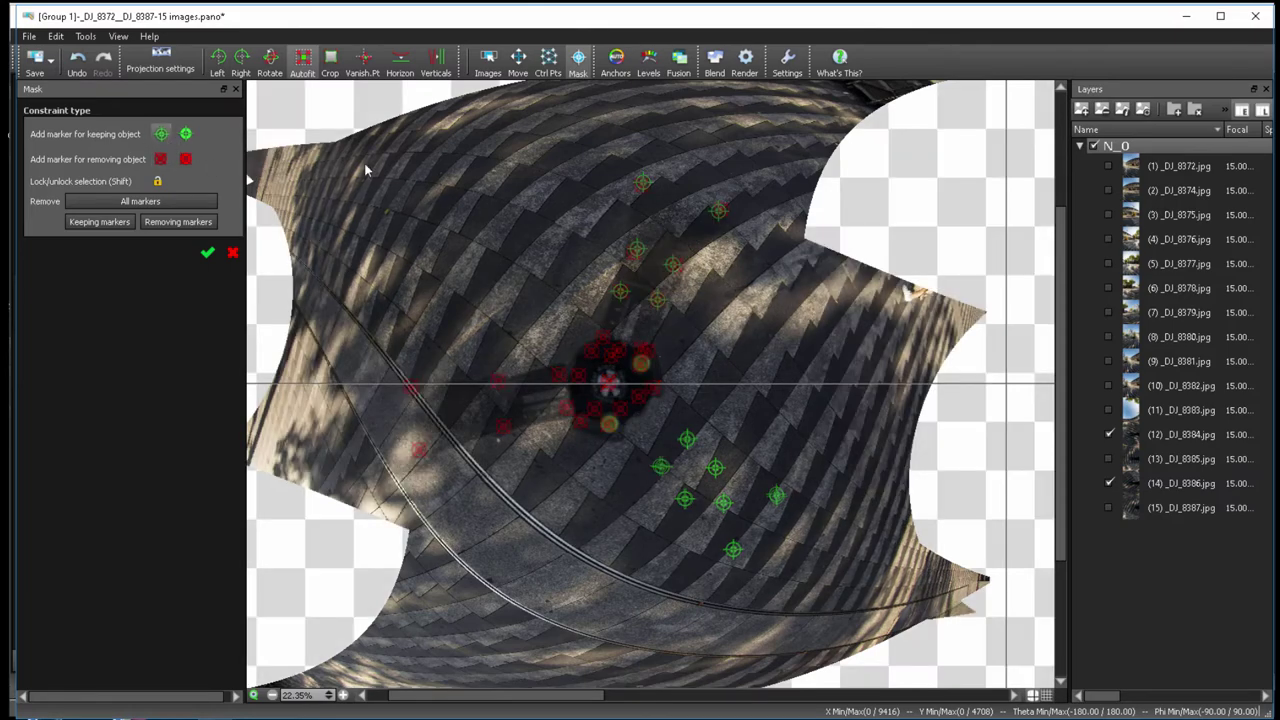
left_click(500, 378)
left_click(504, 425)
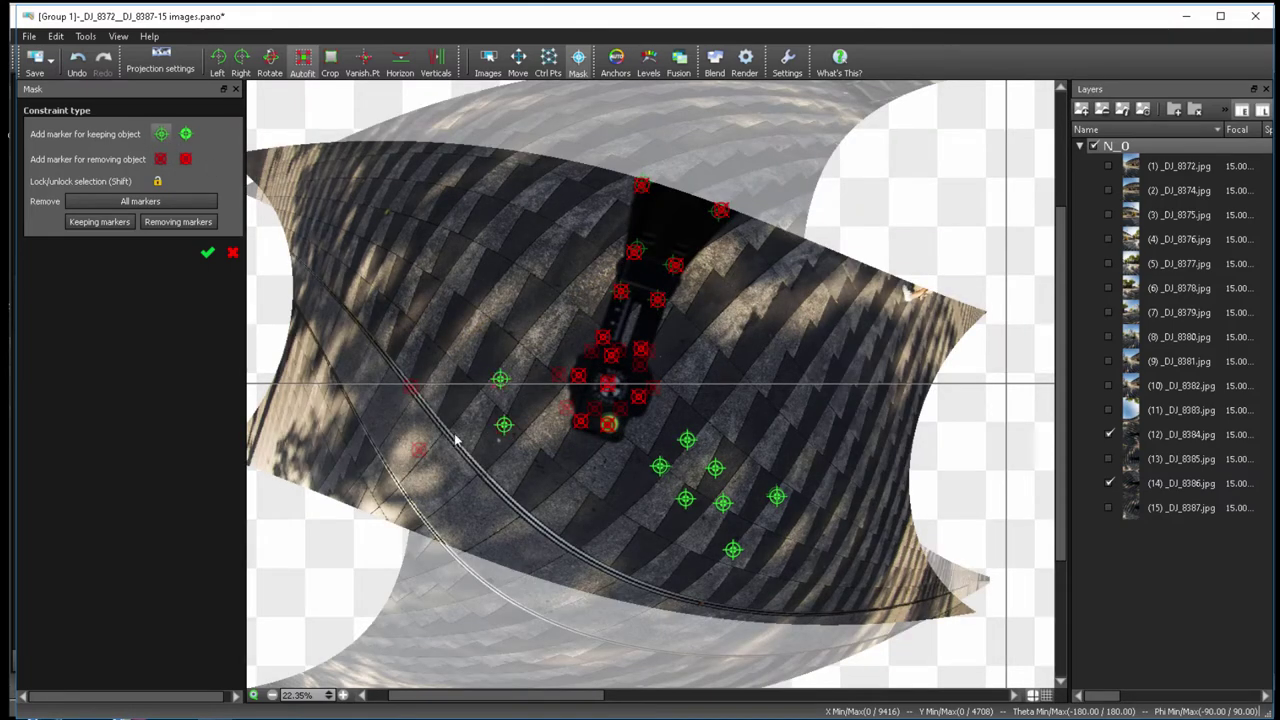
- Swap layer 14 for layer 15 and mark its upper and central steps to keep
left_click(1109, 483)
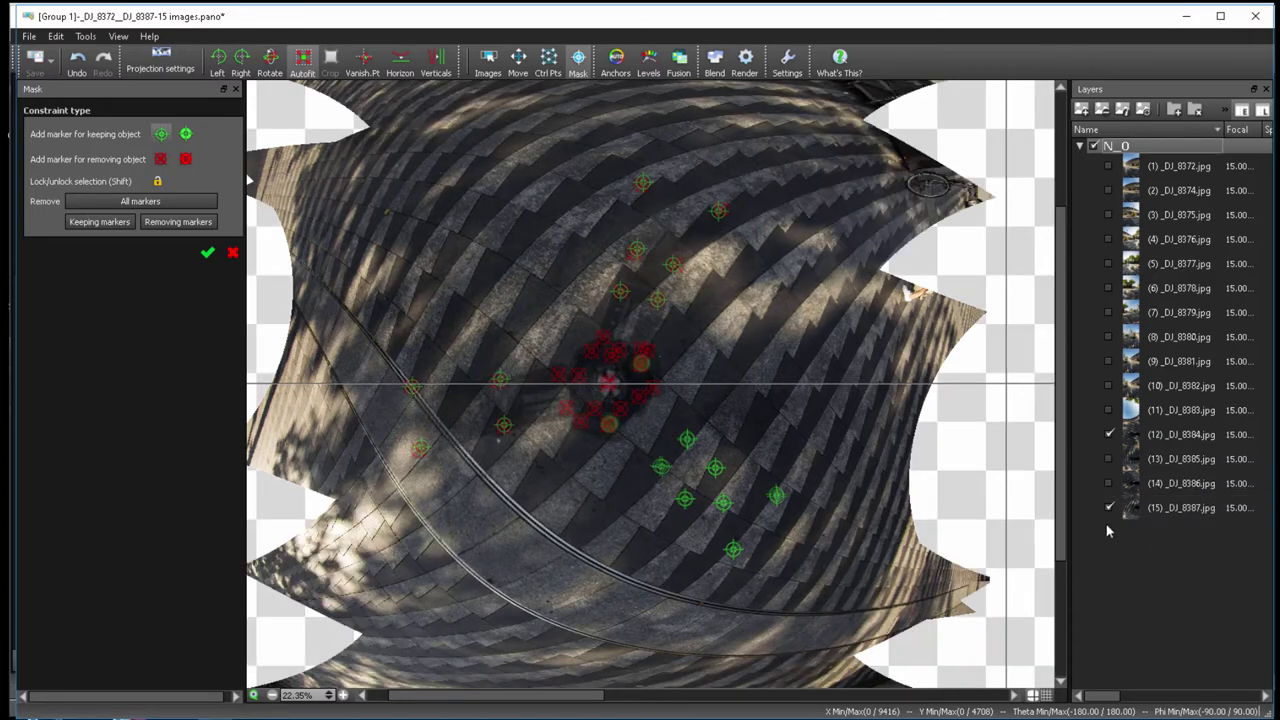
left_click(1109, 507)
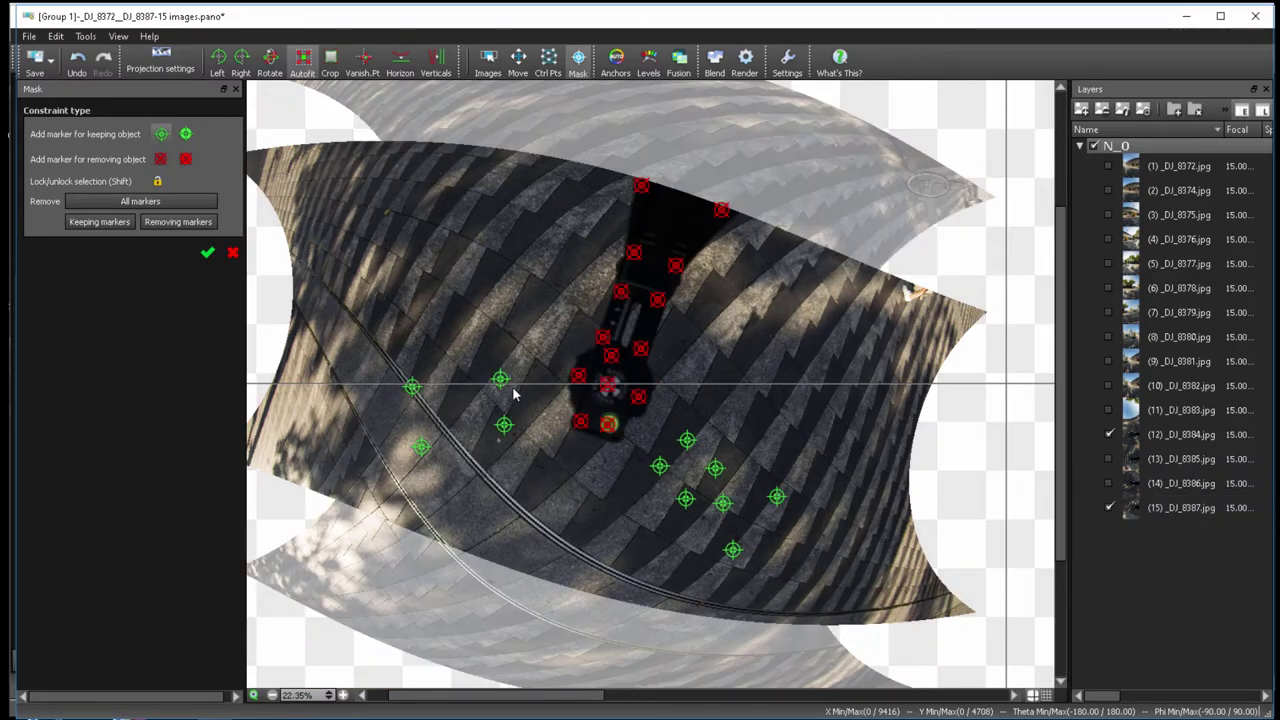
left_click(721, 210)
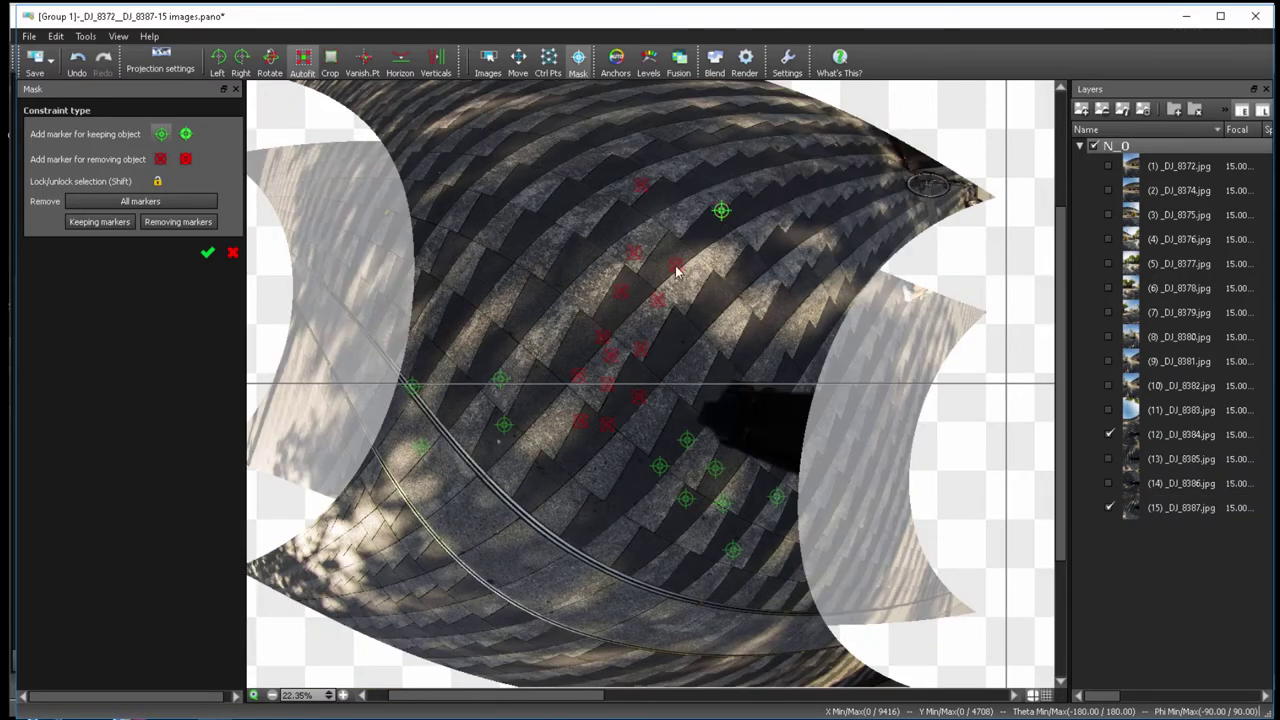
left_click(676, 264)
left_click(657, 299)
left_click(641, 345)
left_click(637, 399)
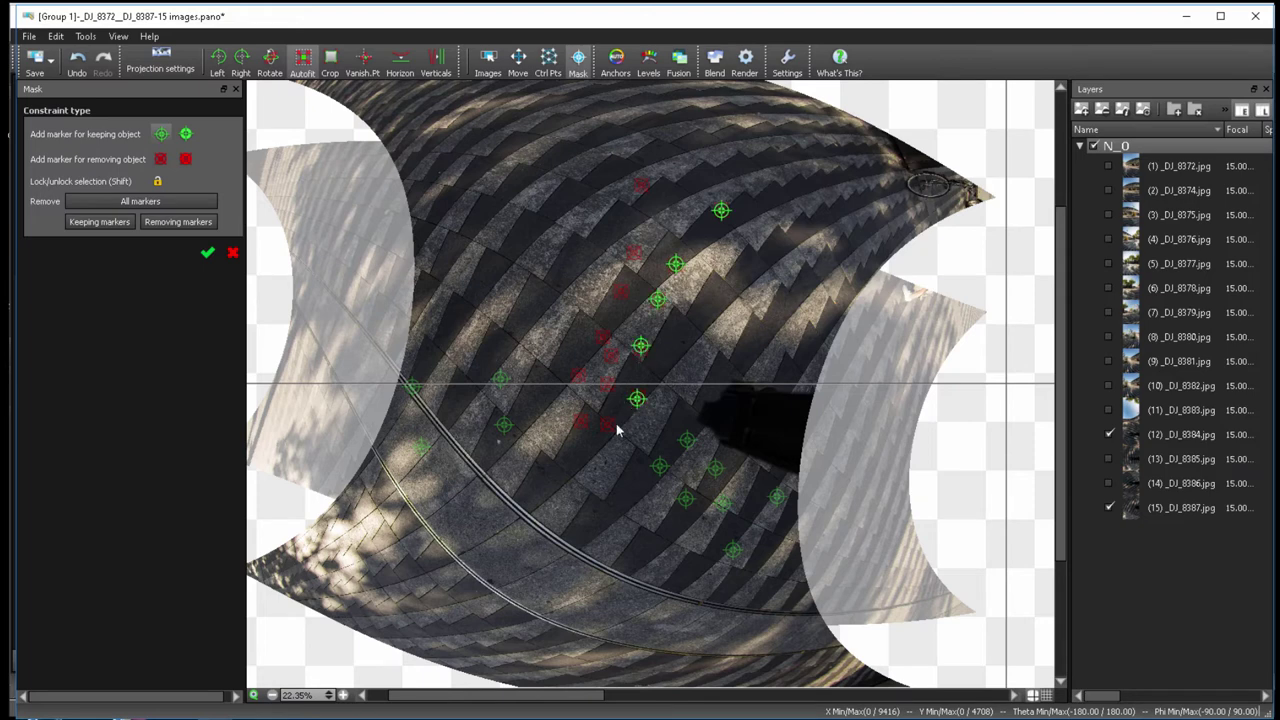
left_click(608, 424)
left_click(581, 376)
left_click(605, 385)
left_click(611, 355)
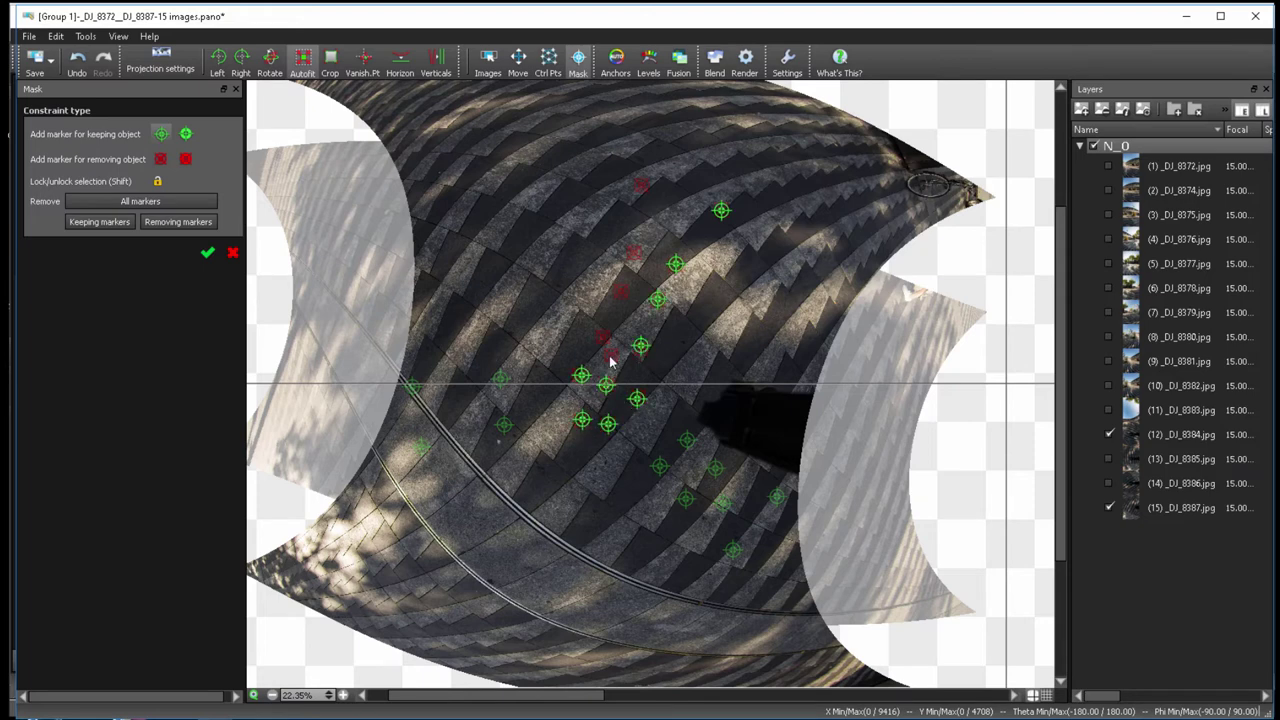
left_click(603, 332)
- Add keep markers on the upper and left-hand steps in image 15
left_click(622, 289)
left_click(636, 250)
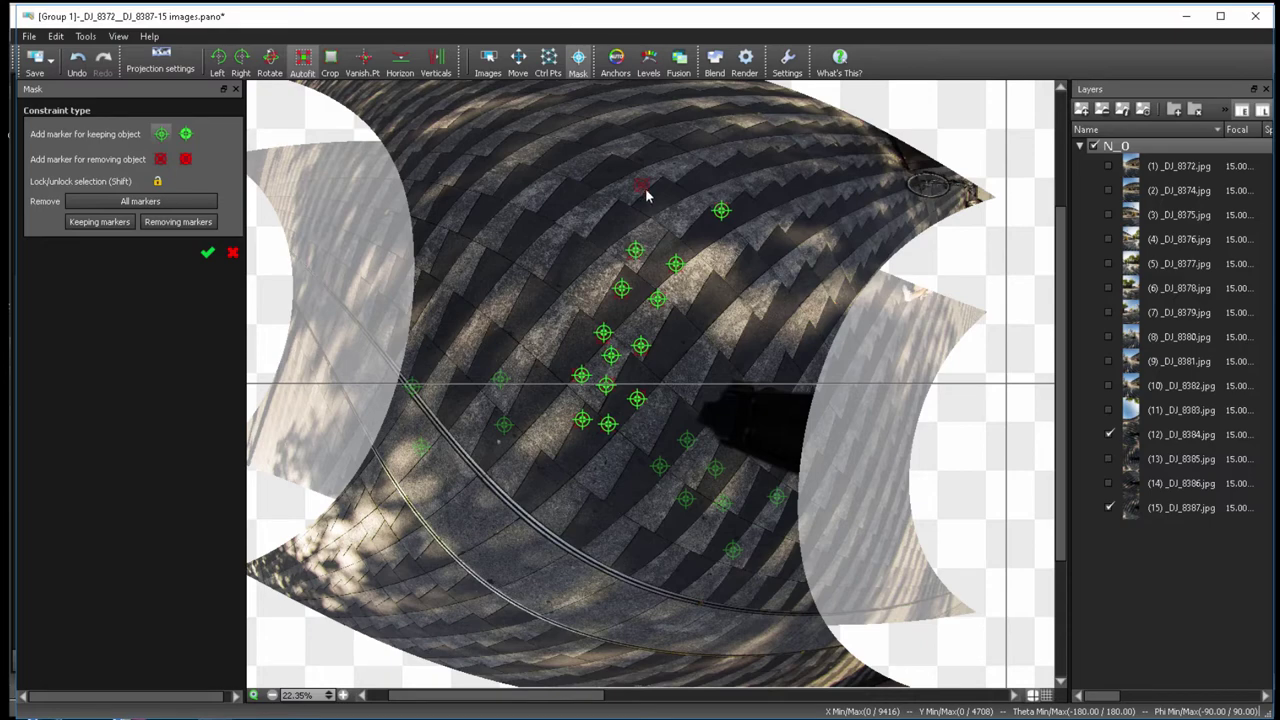
left_click(646, 187)
left_click(500, 378)
left_click(504, 424)
left_click(422, 446)
left_click(414, 383)
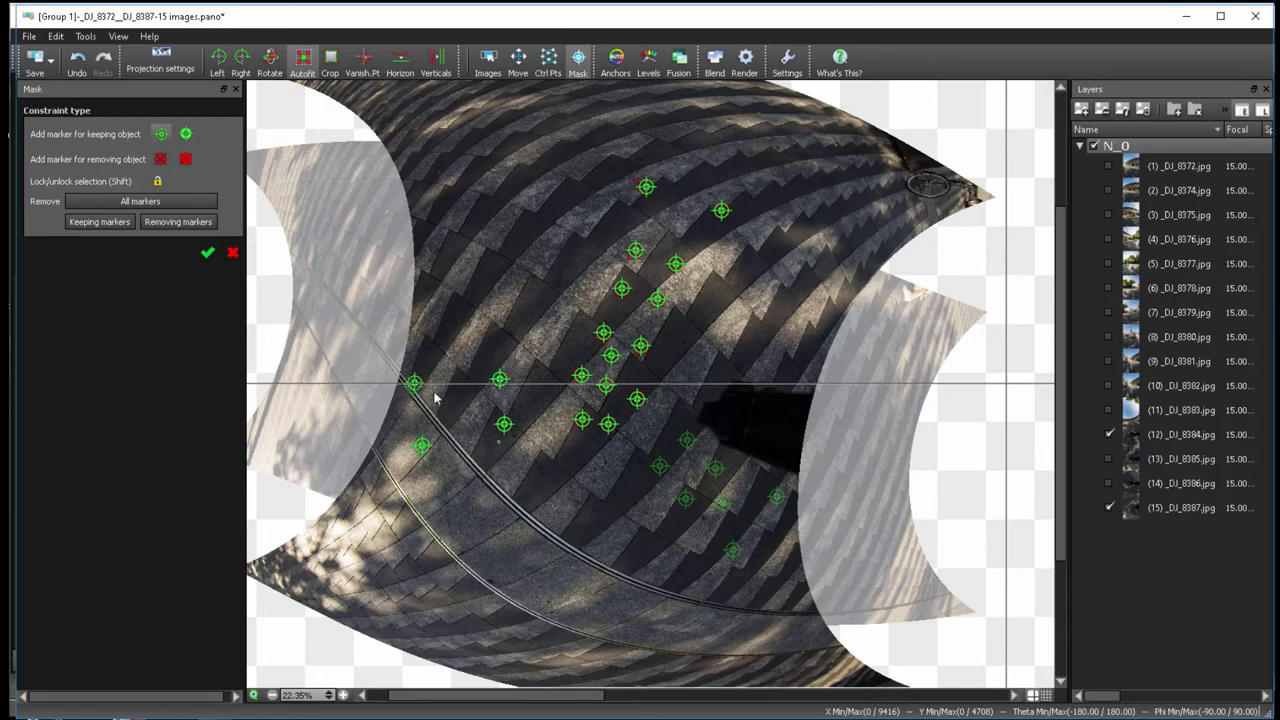
- Add keep markers on the lower steps in image 15
left_click(686, 439)
left_click(714, 468)
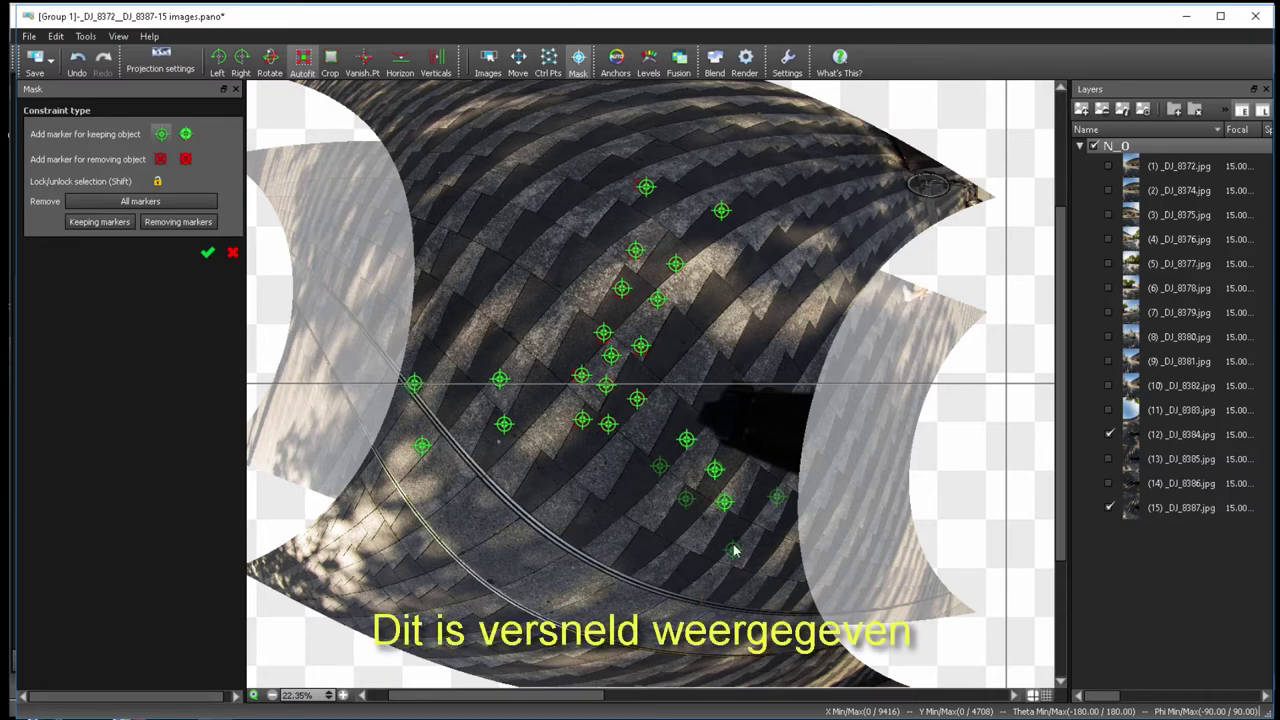
left_click(733, 549)
left_click(777, 496)
left_click(723, 502)
left_click(686, 497)
left_click(659, 466)
- Mark the dark patch right of the tripod for removal
left_click(804, 402)
left_click(790, 460)
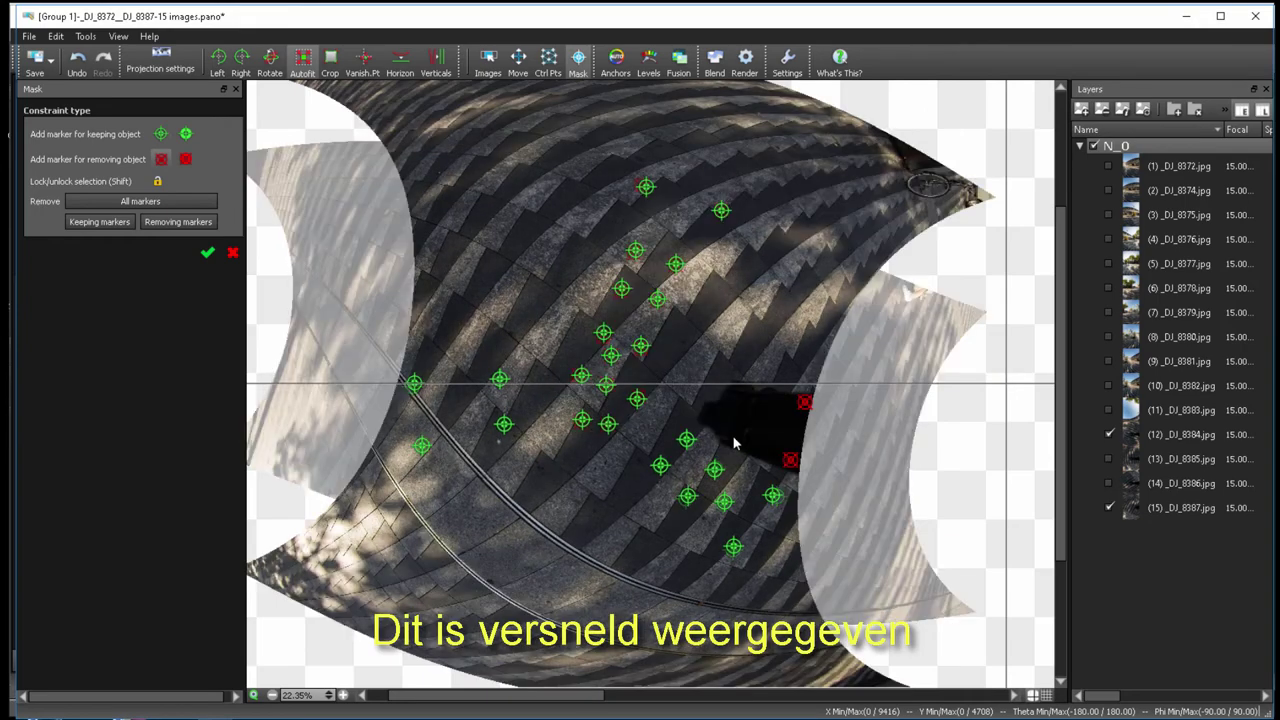
left_click(731, 433)
left_click(711, 412)
left_click(769, 424)
left_click(739, 395)
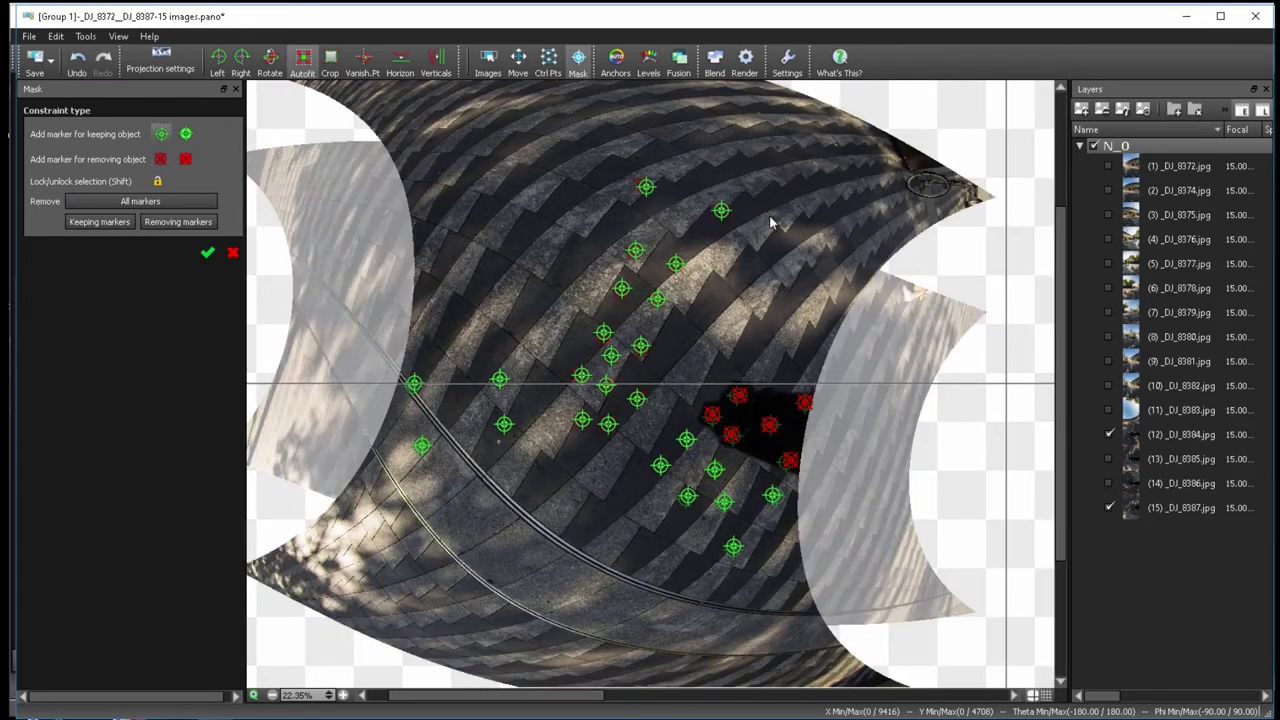
- Add keep markers on the steps around the tripod in image 13 and near the top edge
left_click(499, 381)
left_click(420, 445)
left_click(411, 383)
left_click(731, 434)
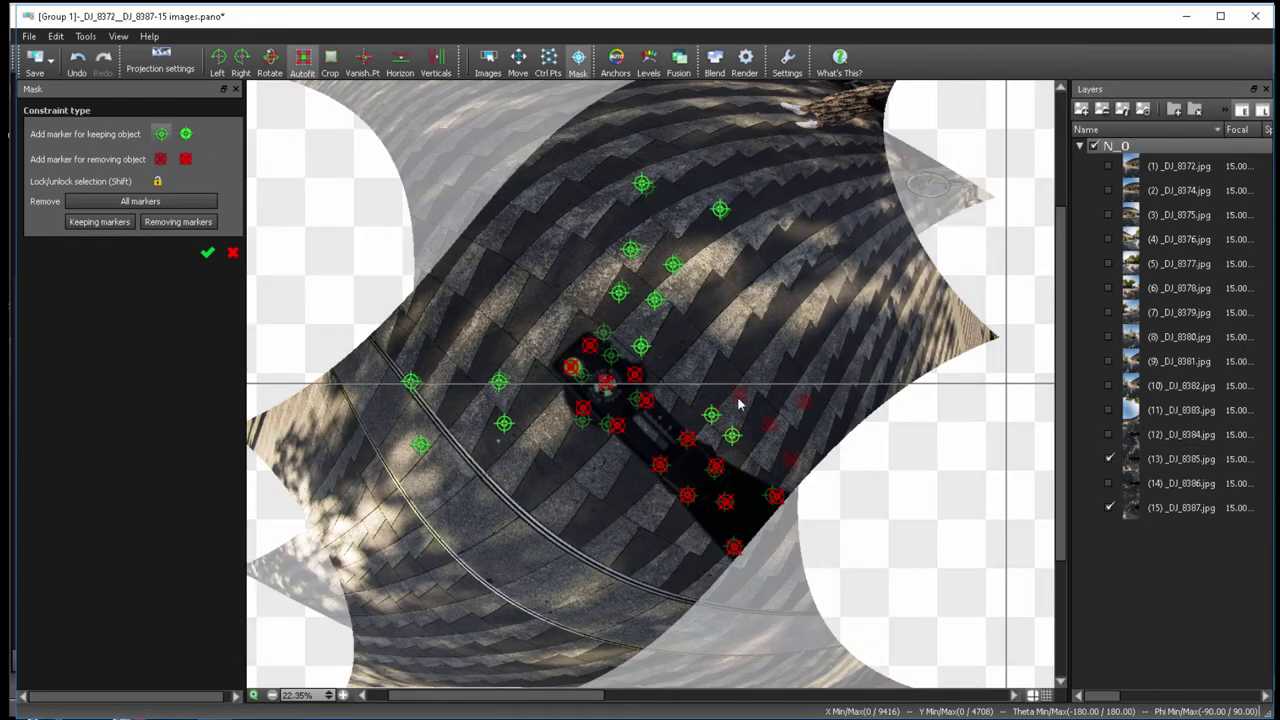
left_click(769, 424)
left_click(804, 402)
left_click(793, 106)
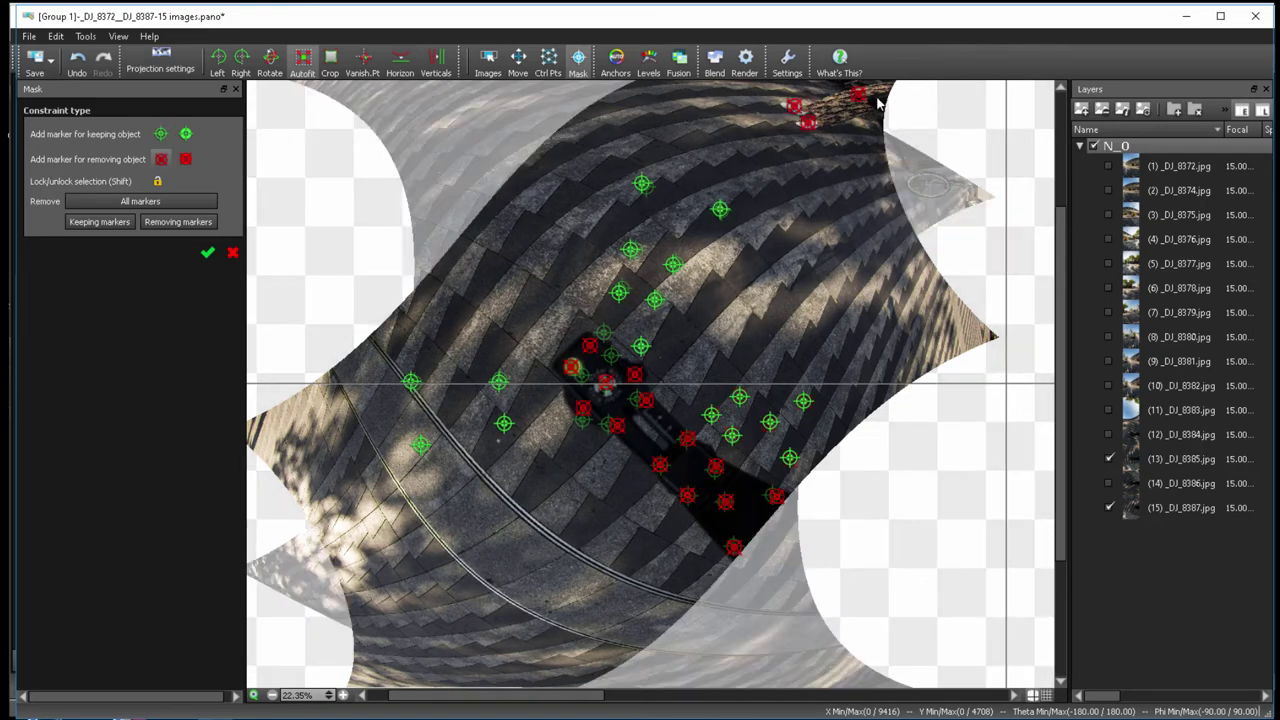
left_click(858, 95)
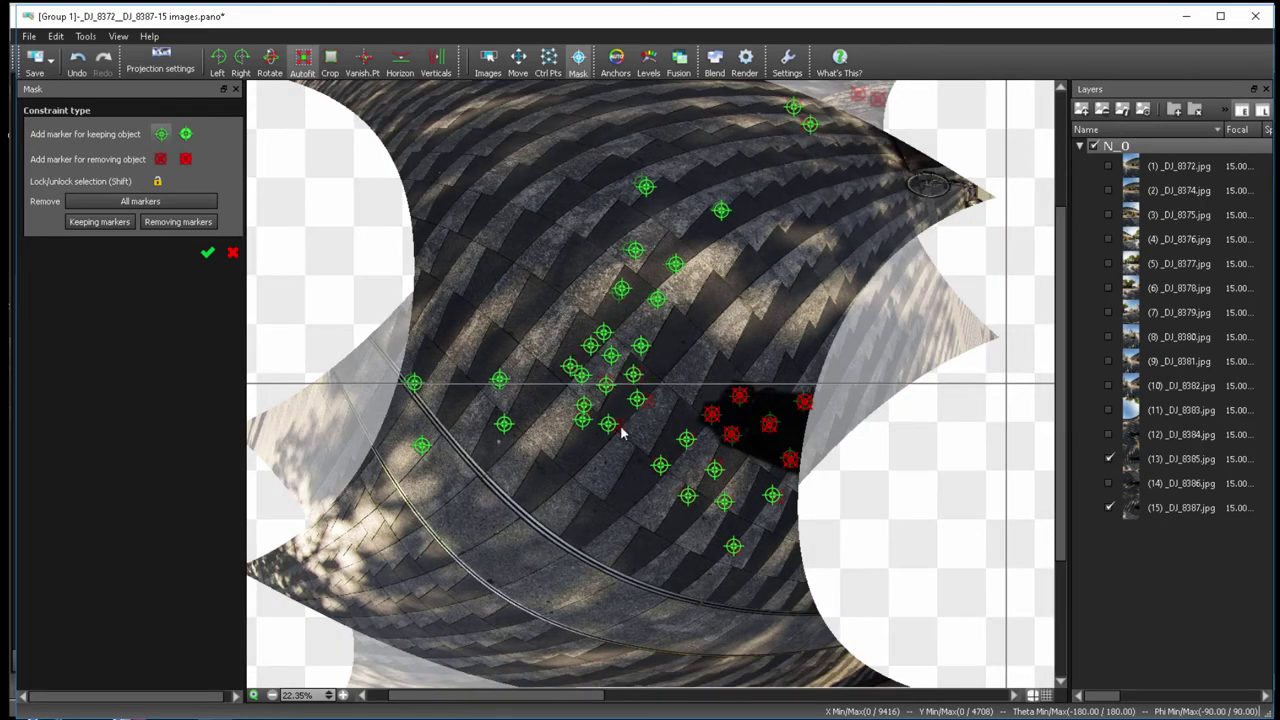
- Show layers 14 and 15 instead of 13 and zoom out over the panorama
left_click(1108, 483)
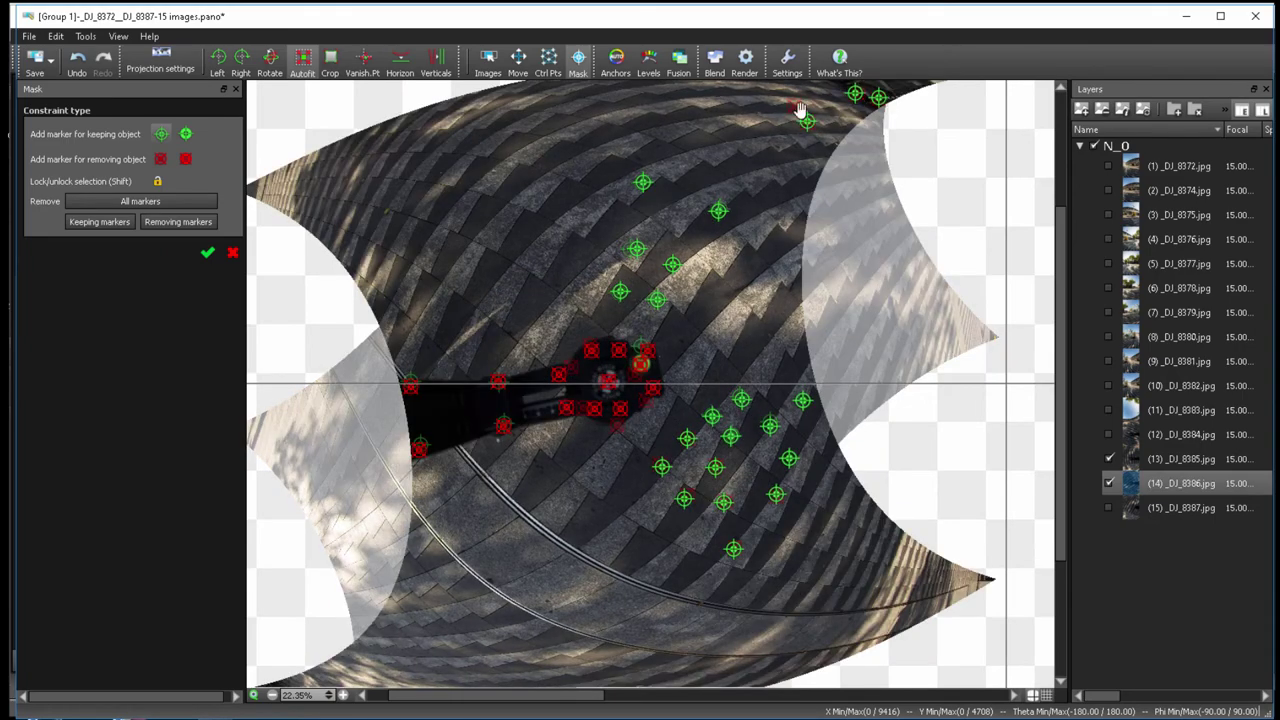
left_click(1108, 458)
left_click(1108, 507)
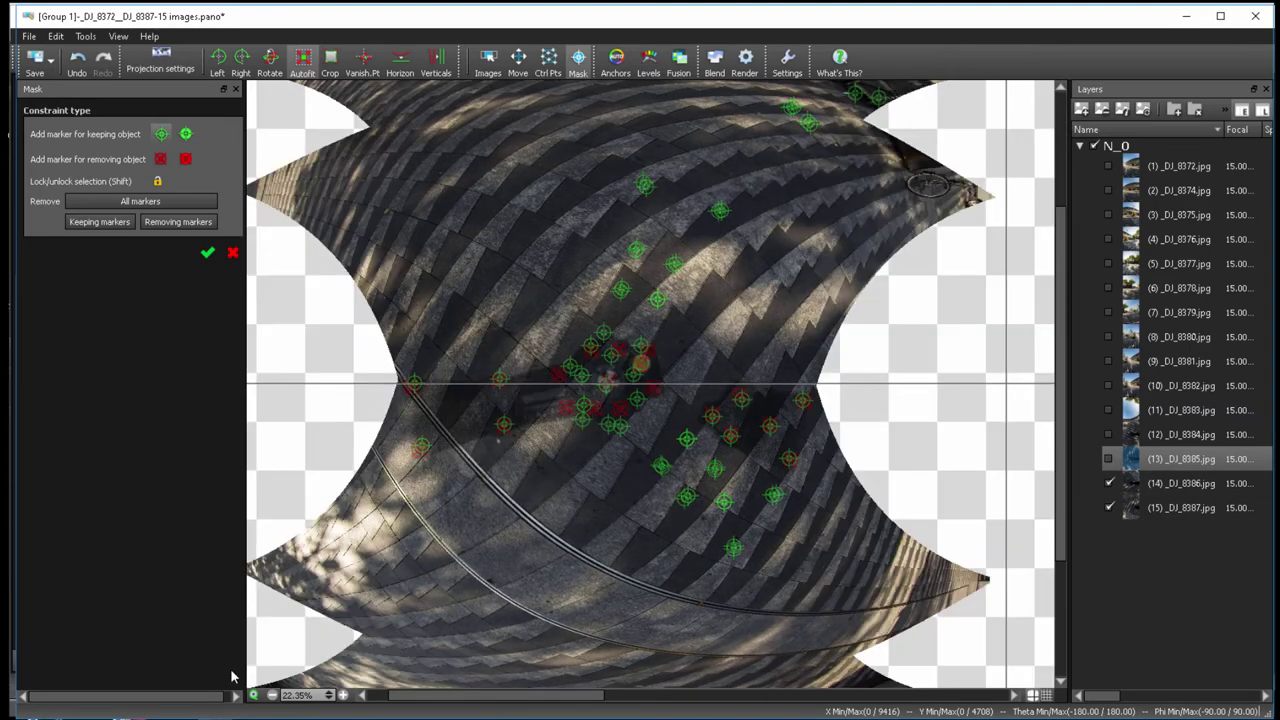
left_click(272, 695)
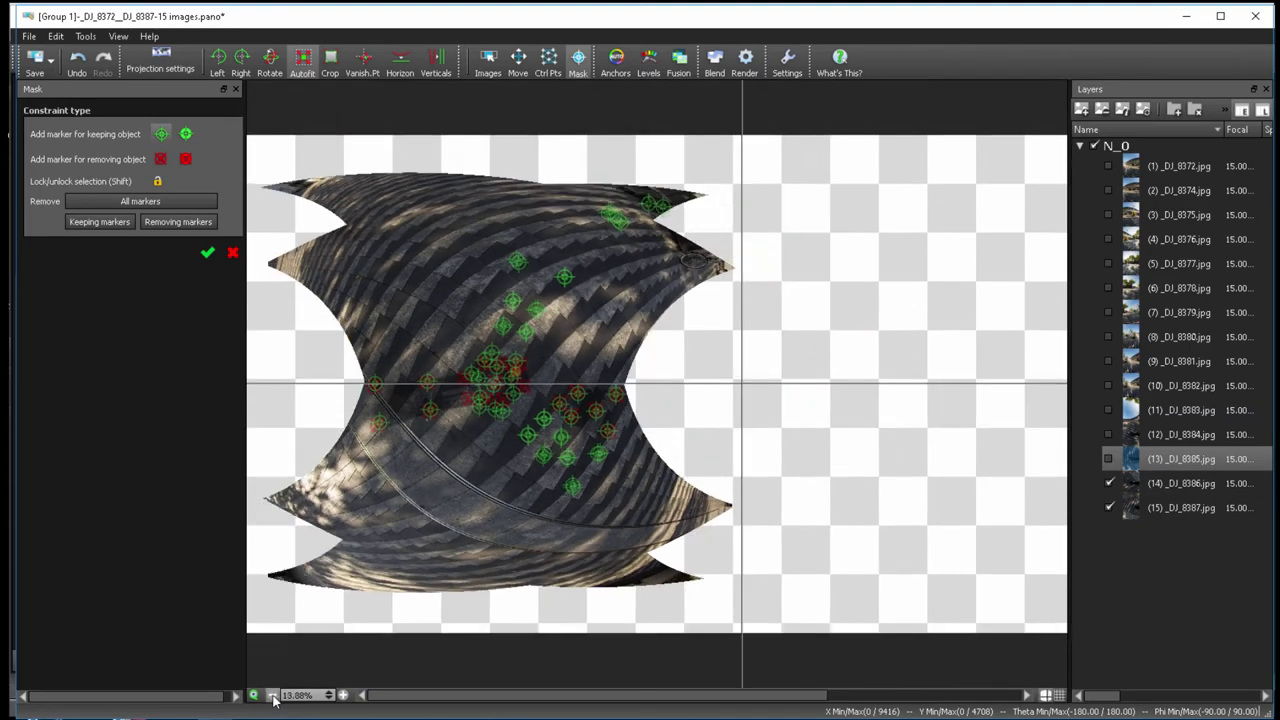
- Zoom out and turn all 15 layers back on to view the whole panorama
left_click(272, 695)
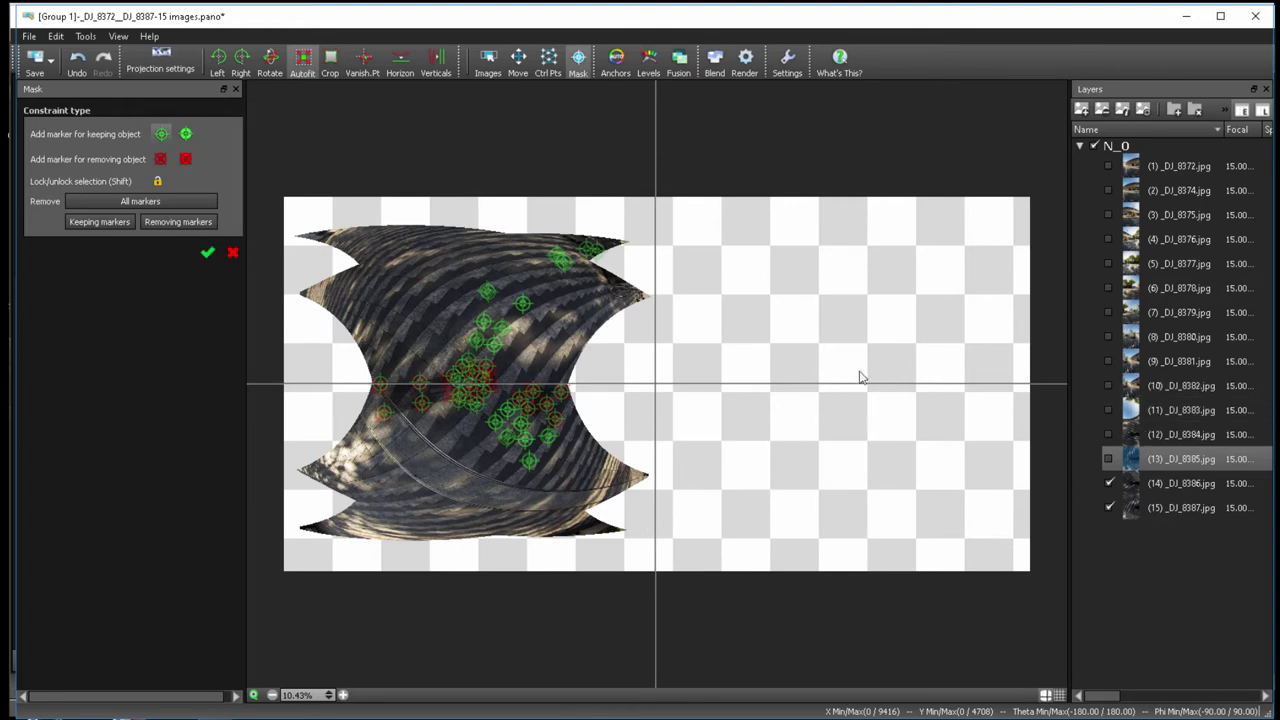
left_click(1095, 146)
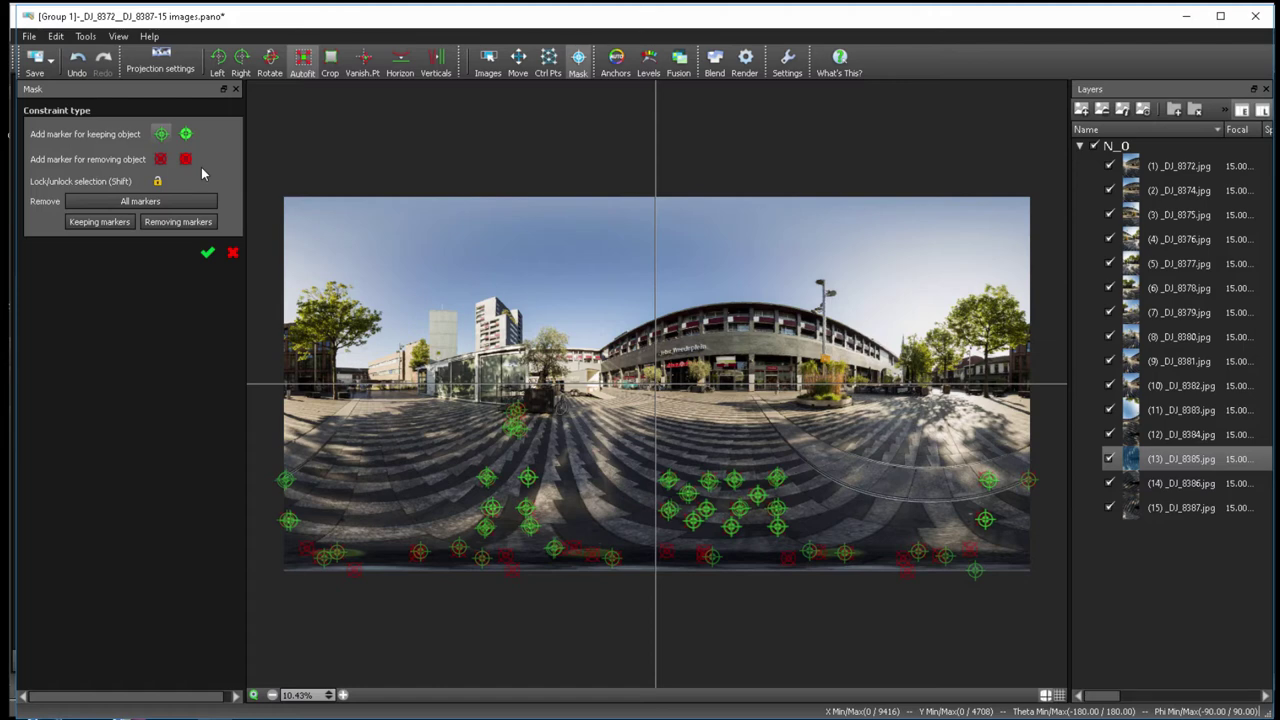
- Draw vertical lines along the tower block's edge and the lamp pole, and apply the correction
left_click(438, 62)
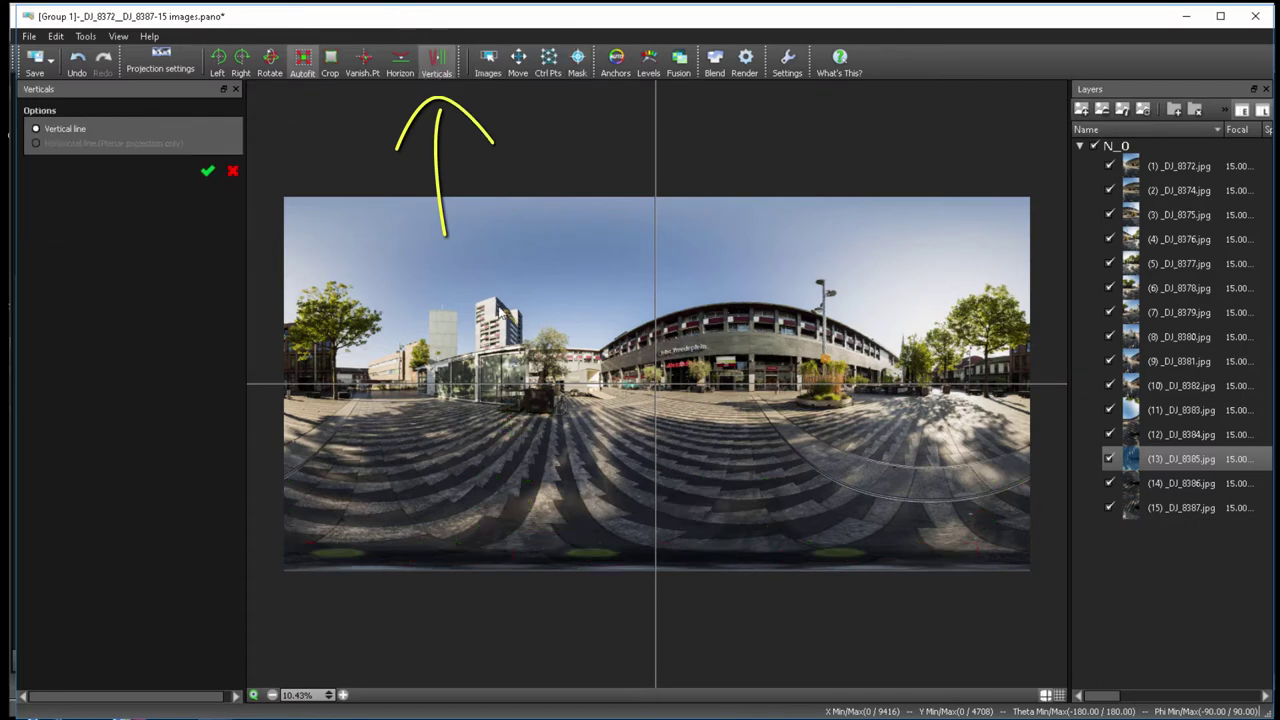
left_click(343, 694)
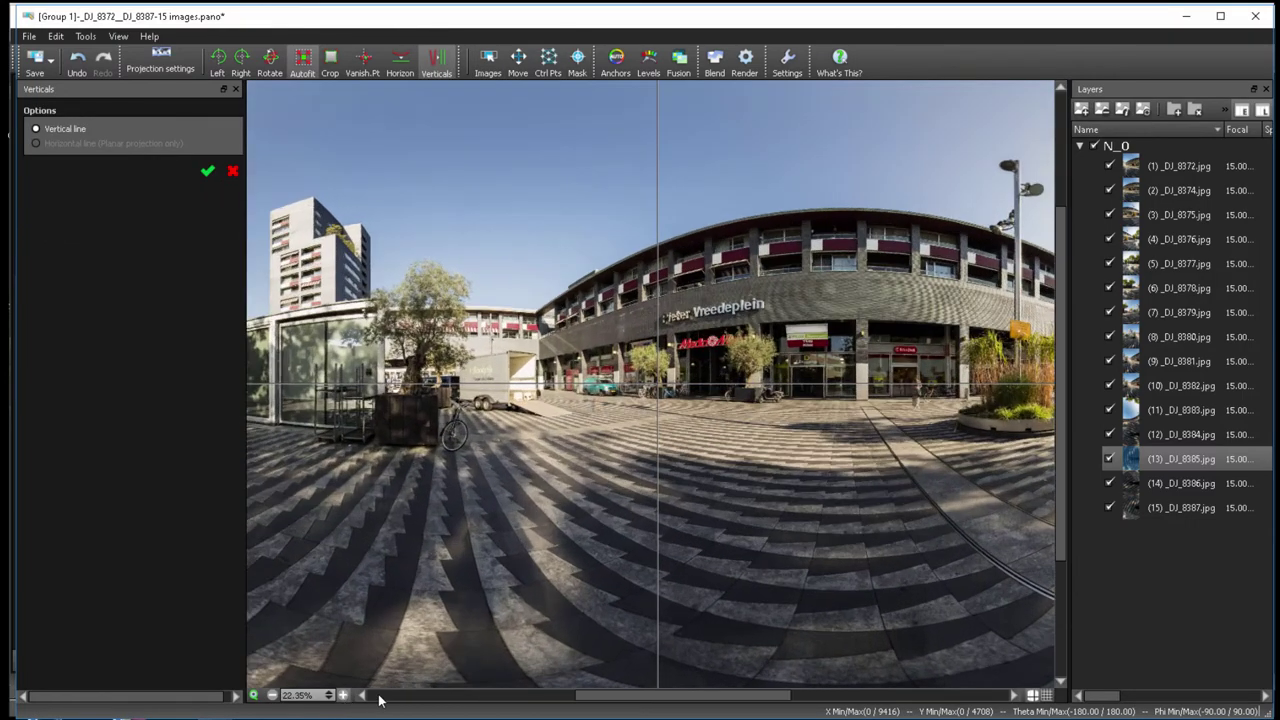
left_click(361, 695)
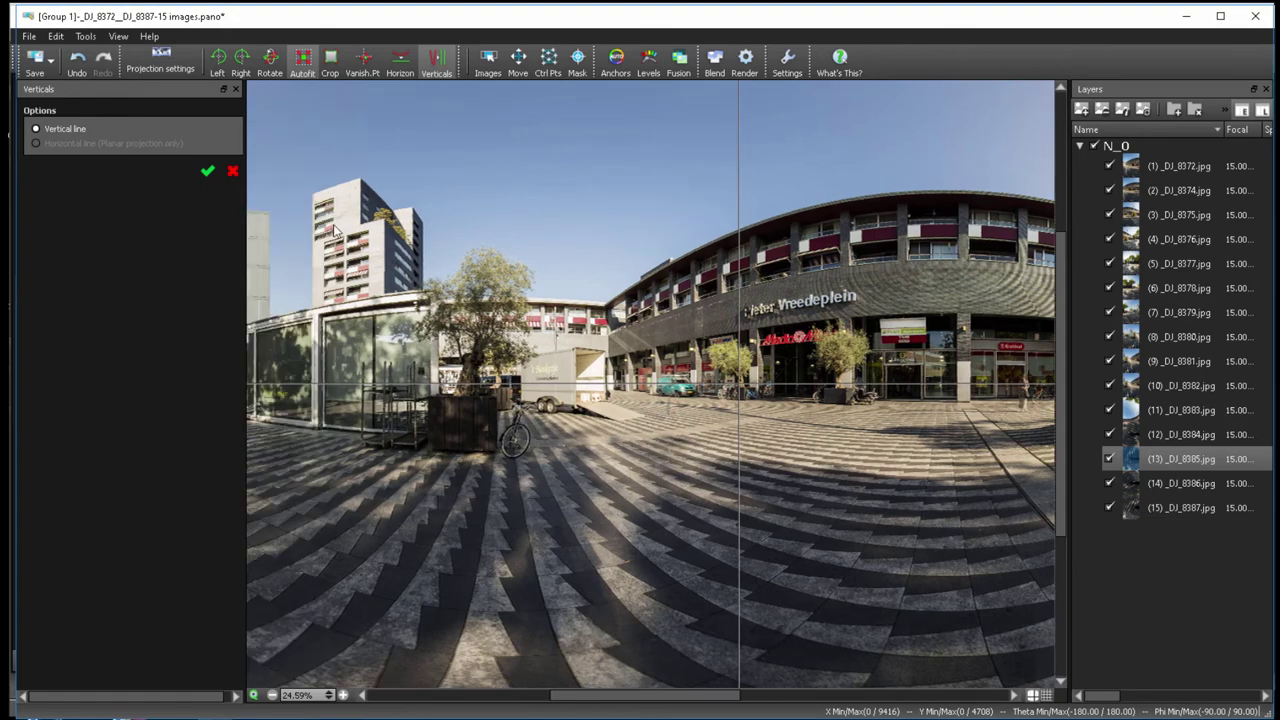
left_click_drag(311, 193, 312, 311)
left_click_drag(622, 695, 887, 695)
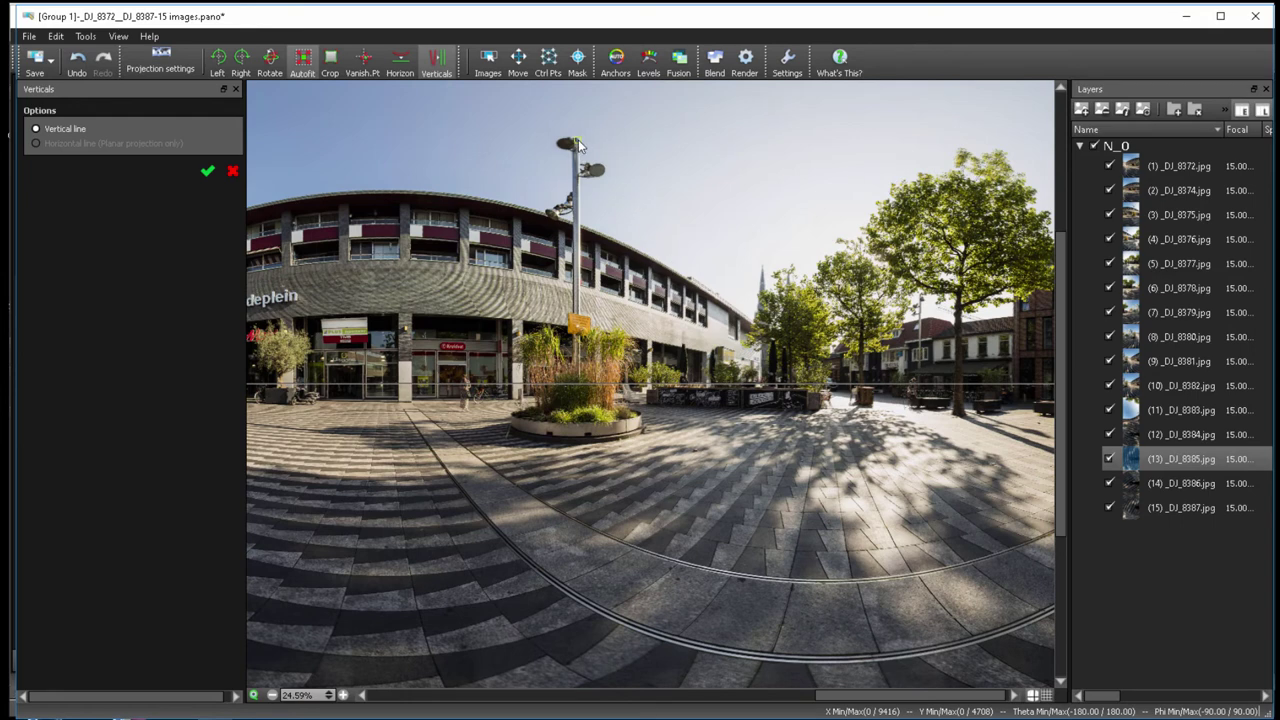
left_click_drag(576, 140, 581, 342)
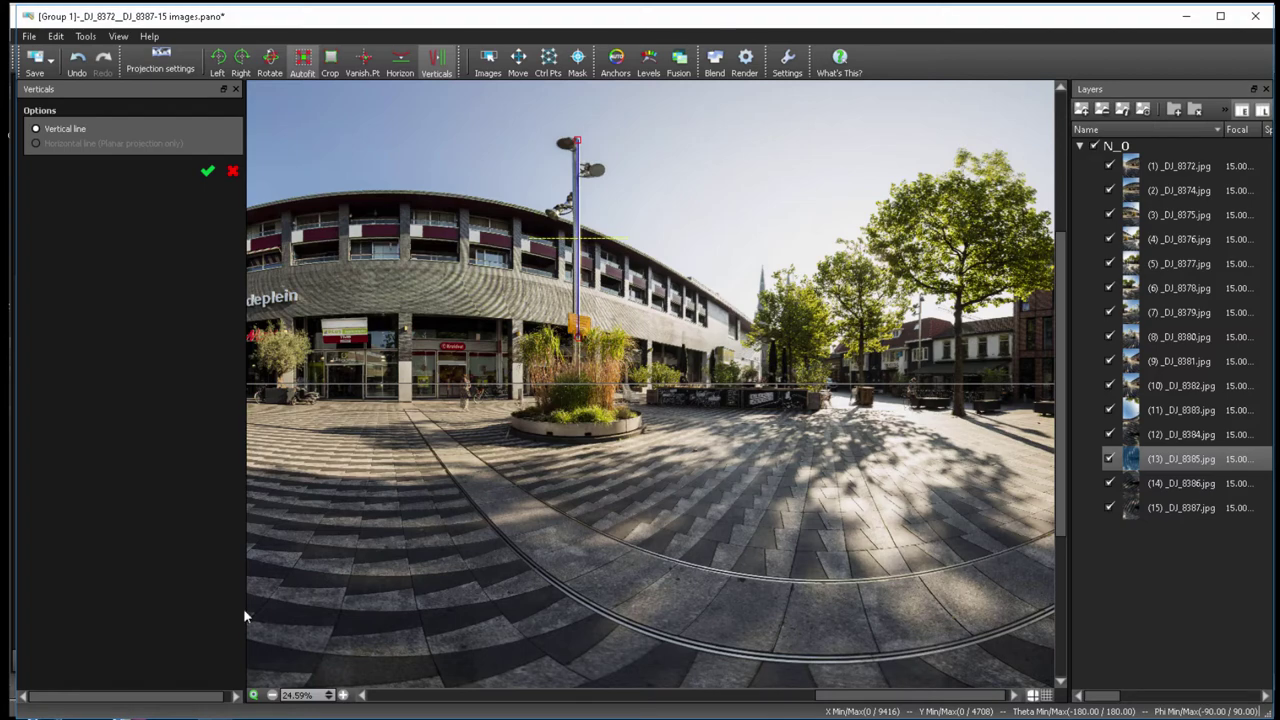
left_click(272, 698)
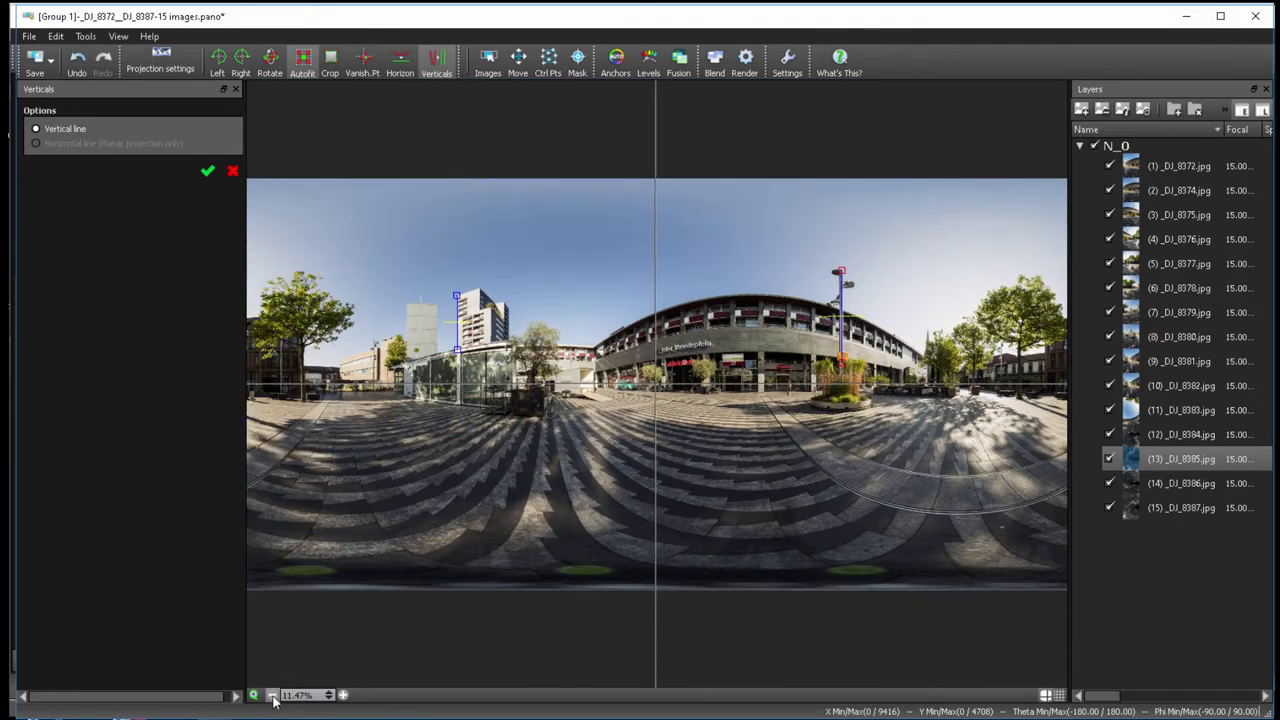
left_click(272, 698)
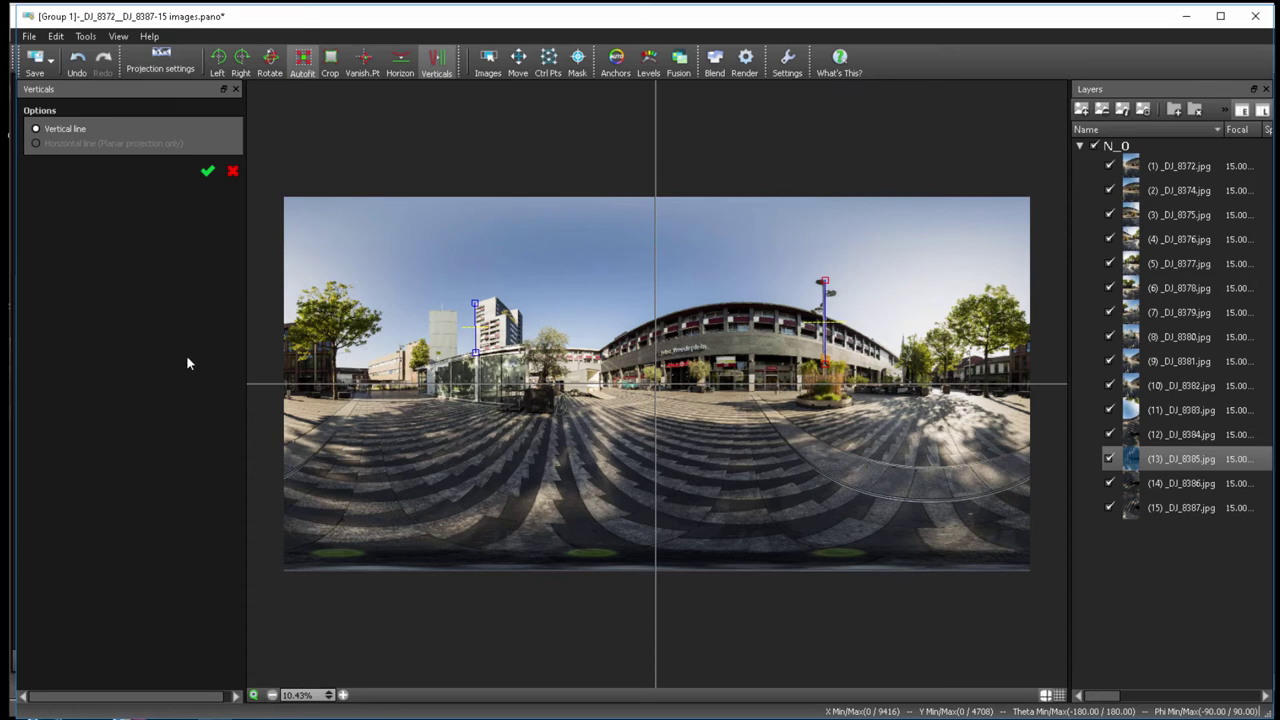
left_click(207, 171)
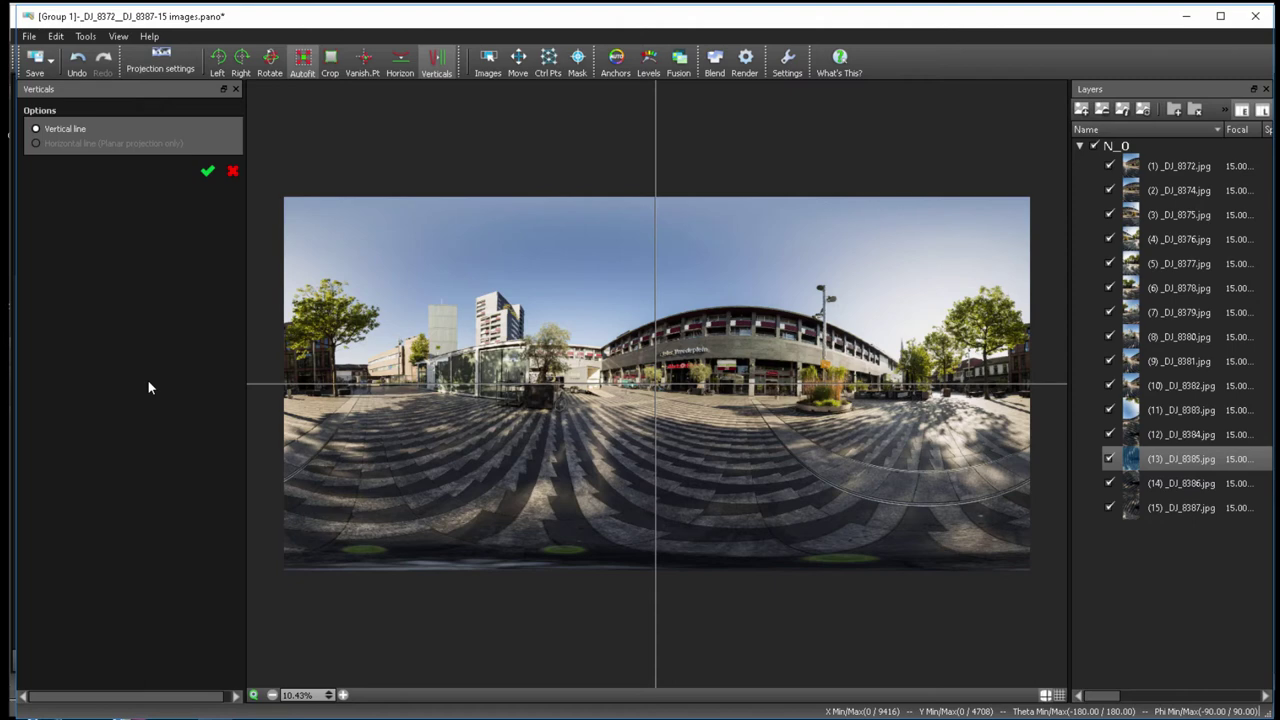
- Drag the panorama sideways so the trees sit left and the tower block near centre
left_click(518, 60)
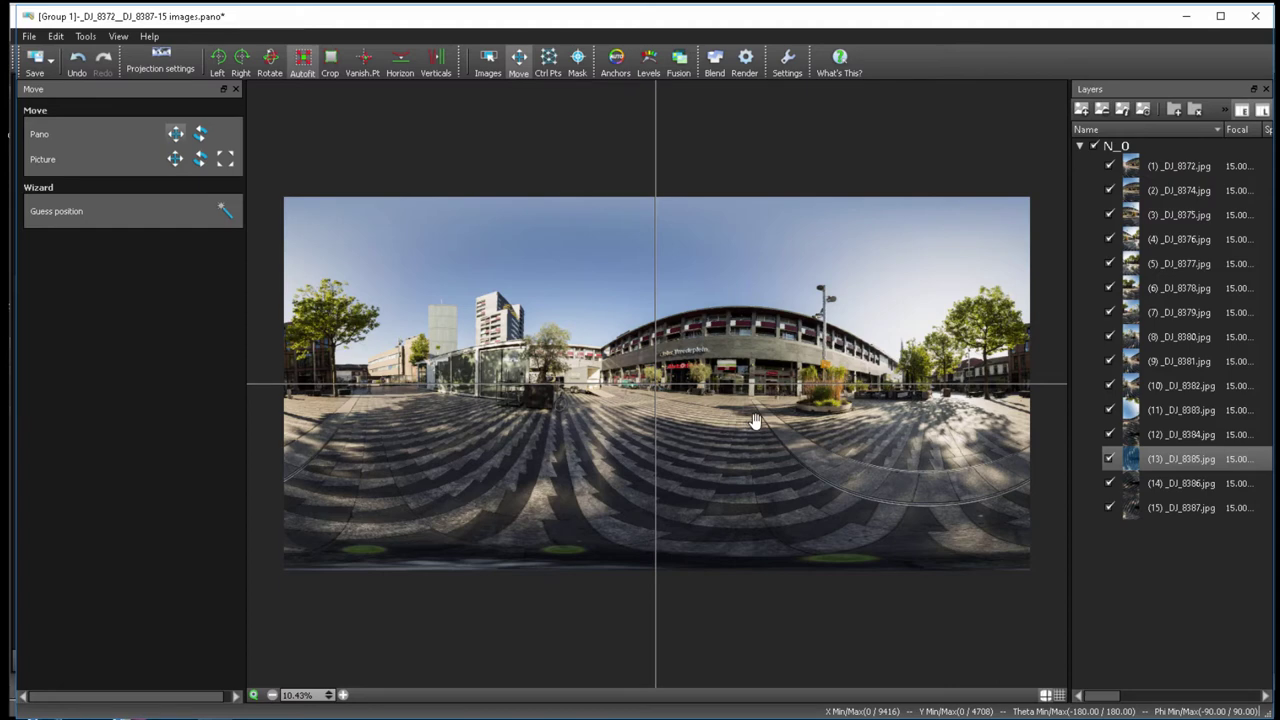
mouse_move(720, 424)
left_mouse_down()
mouse_move(707, 426)
mouse_move(939, 428)
mouse_move(927, 425)
left_mouse_up()
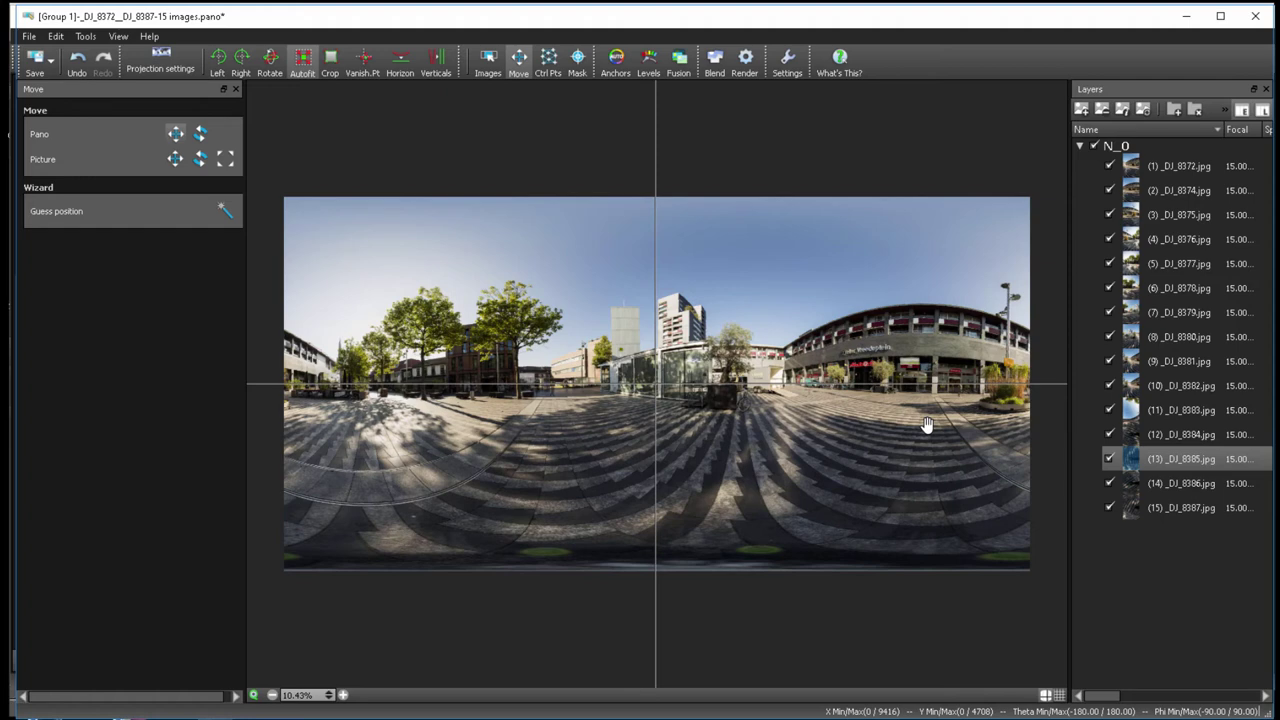
left_click(649, 62)
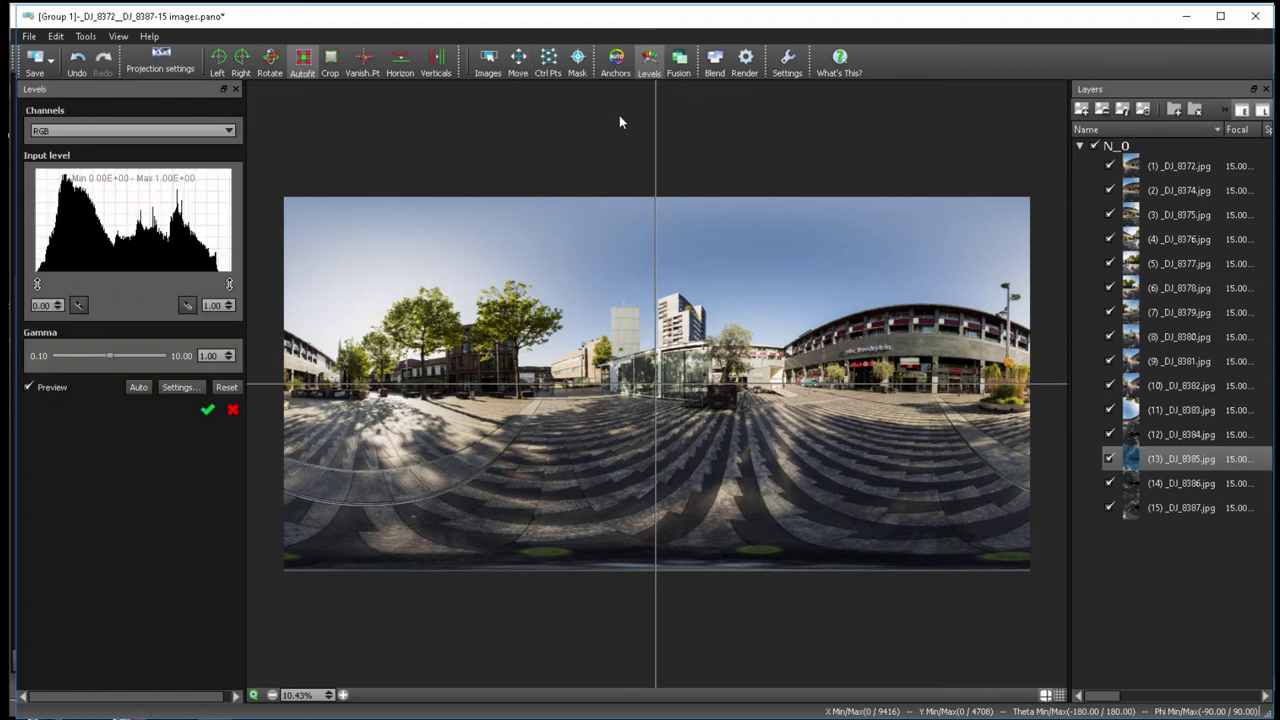
- Check the colour anchors, then bring up the 9416×4708 16-bit PSD render settings
left_click(617, 62)
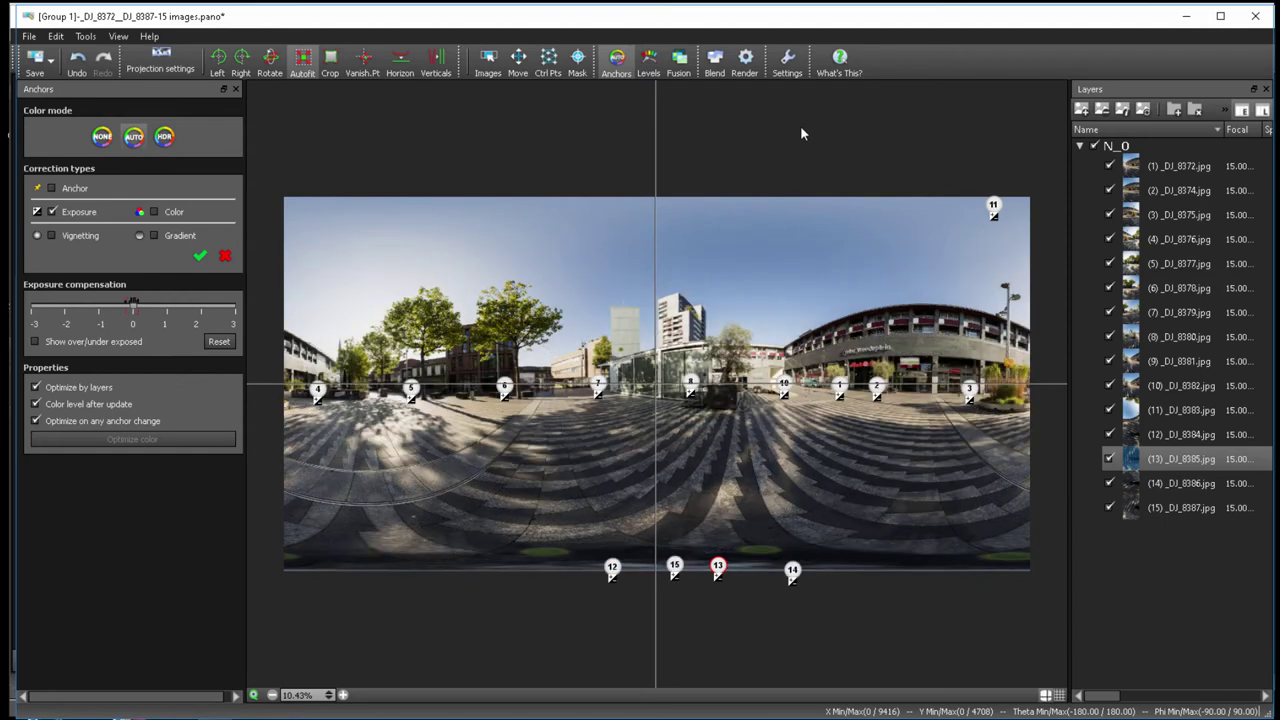
left_click(745, 63)
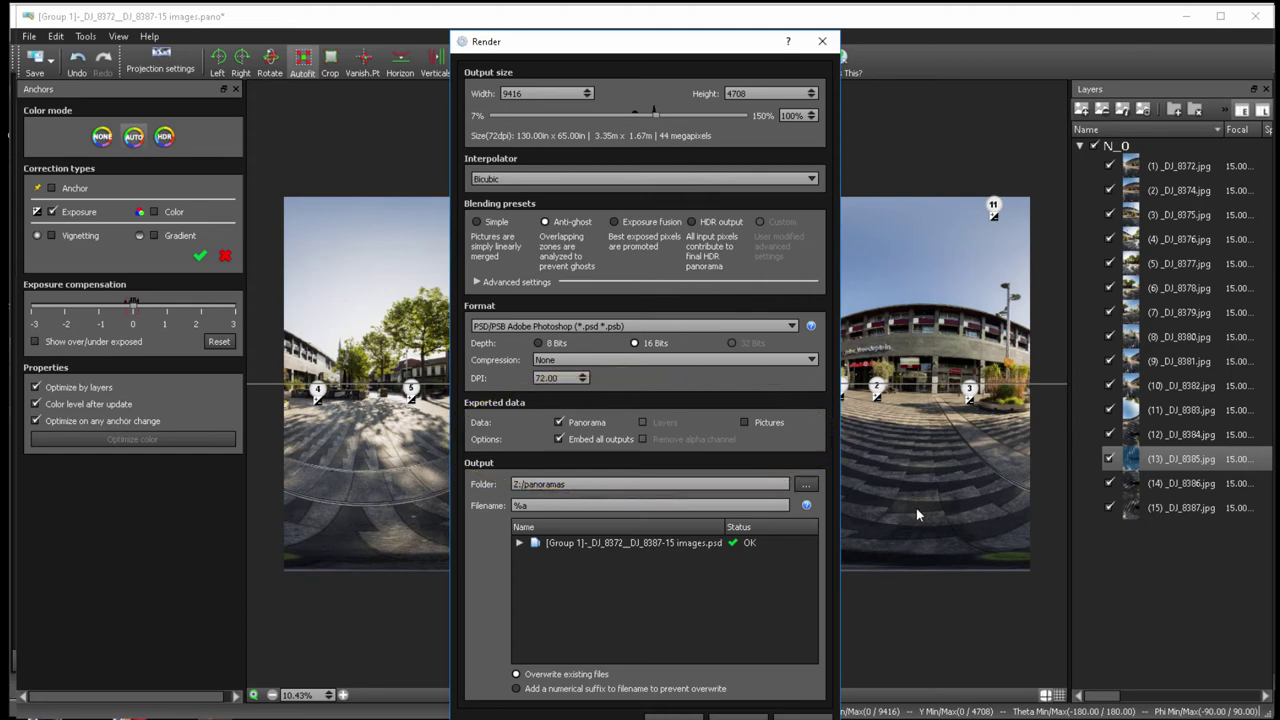
- Set the render output folder to D:/werkfoto's/kolor
left_click(805, 486)
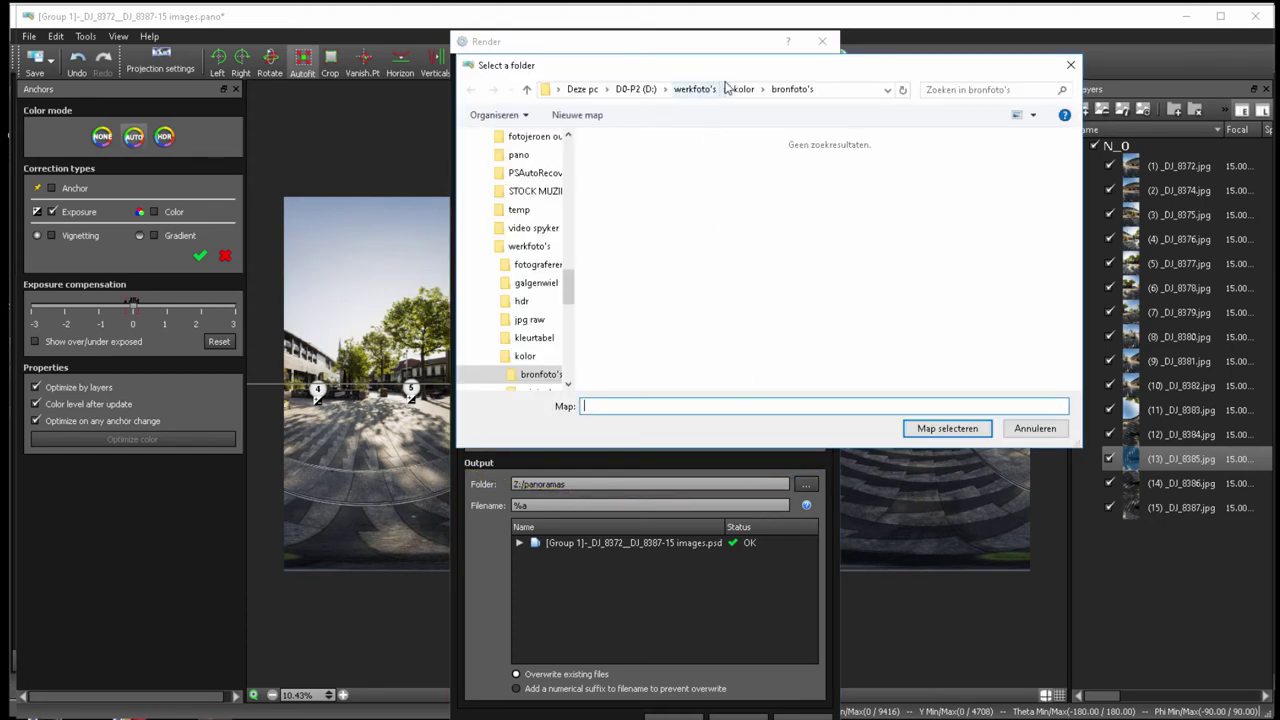
left_click(744, 89)
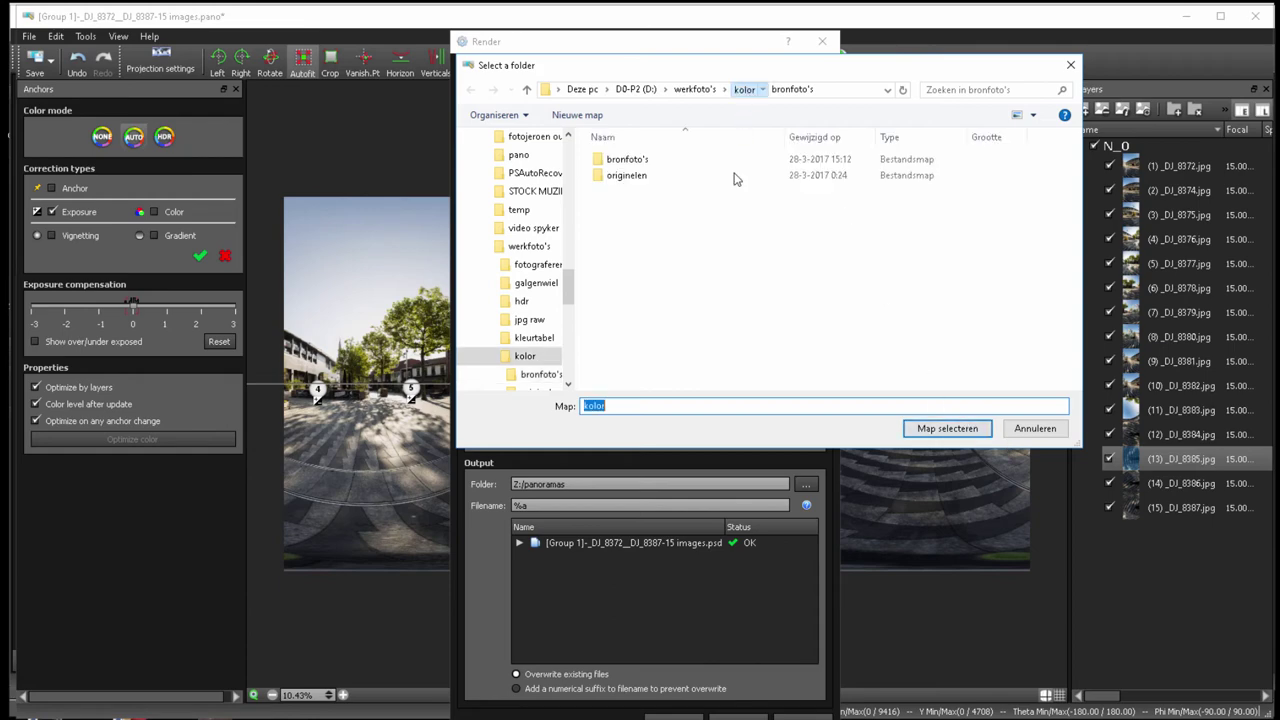
left_click(930, 430)
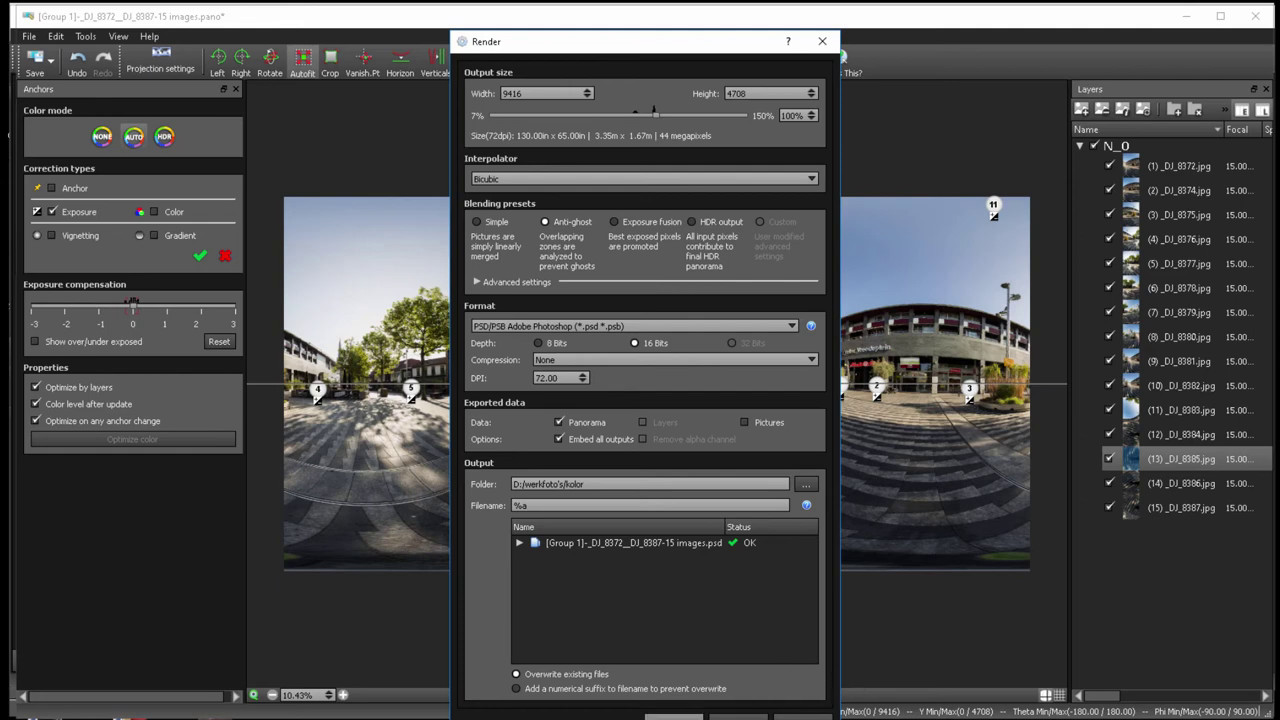
- Close the render settings, save the panorama project and exit the editor
left_click(802, 717)
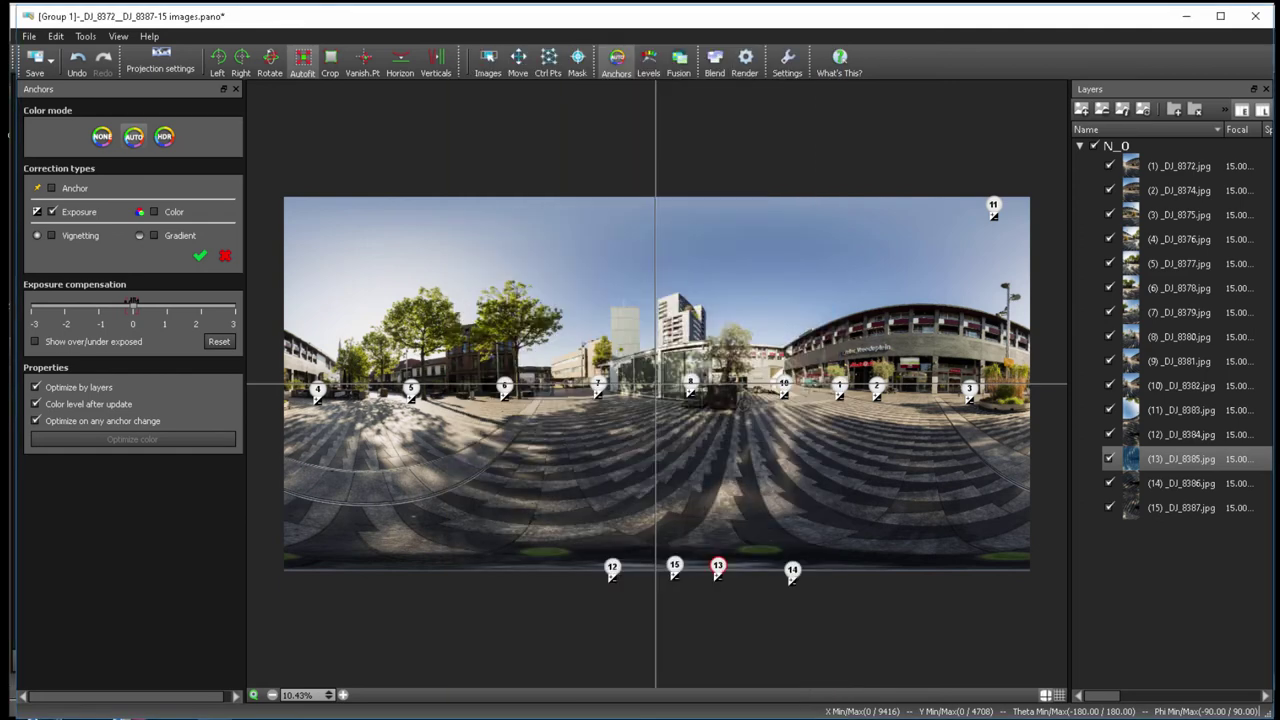
left_click(35, 62)
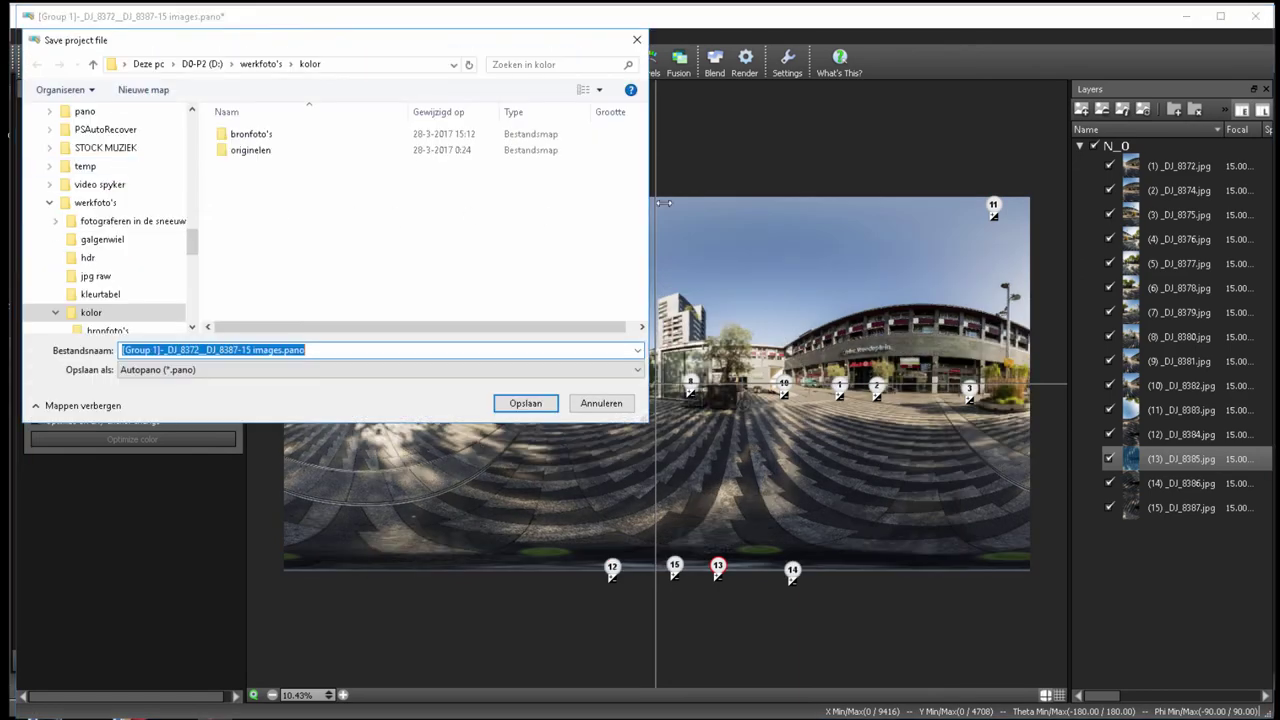
left_click(527, 406)
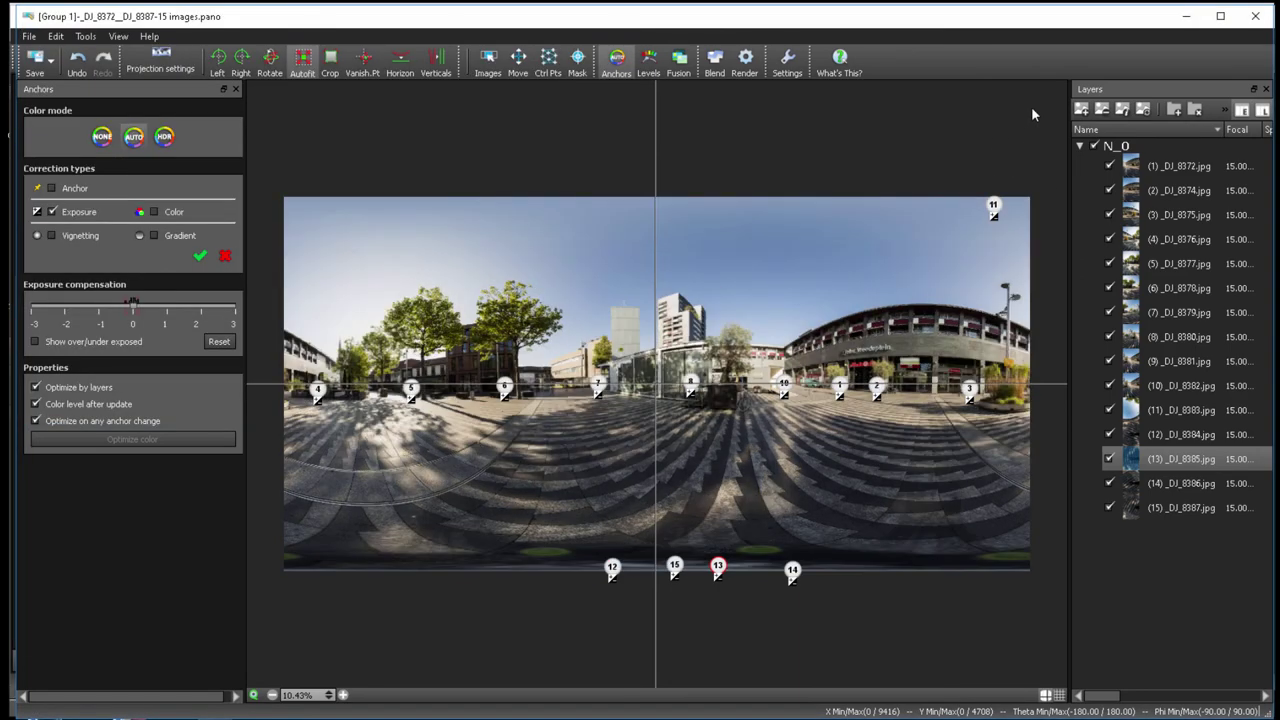
left_click(1255, 16)
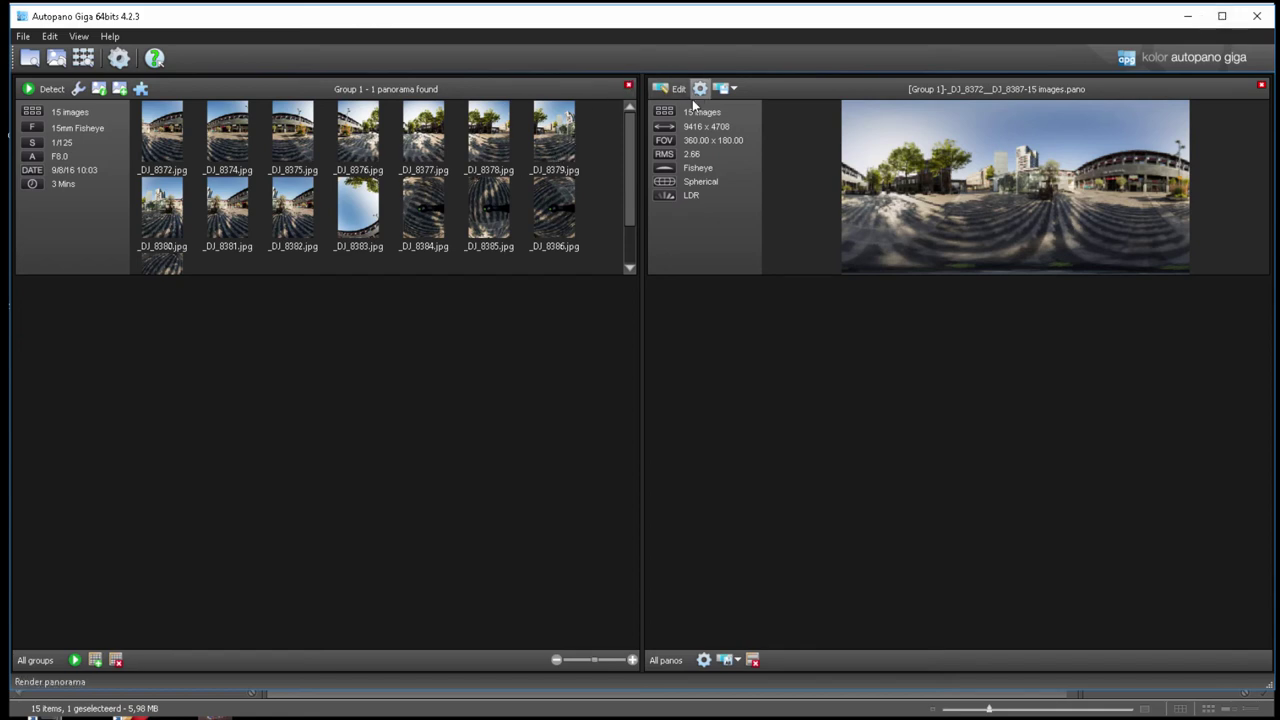
- Render the Group 1 panorama to PSD through the batch renderer
left_click(703, 660)
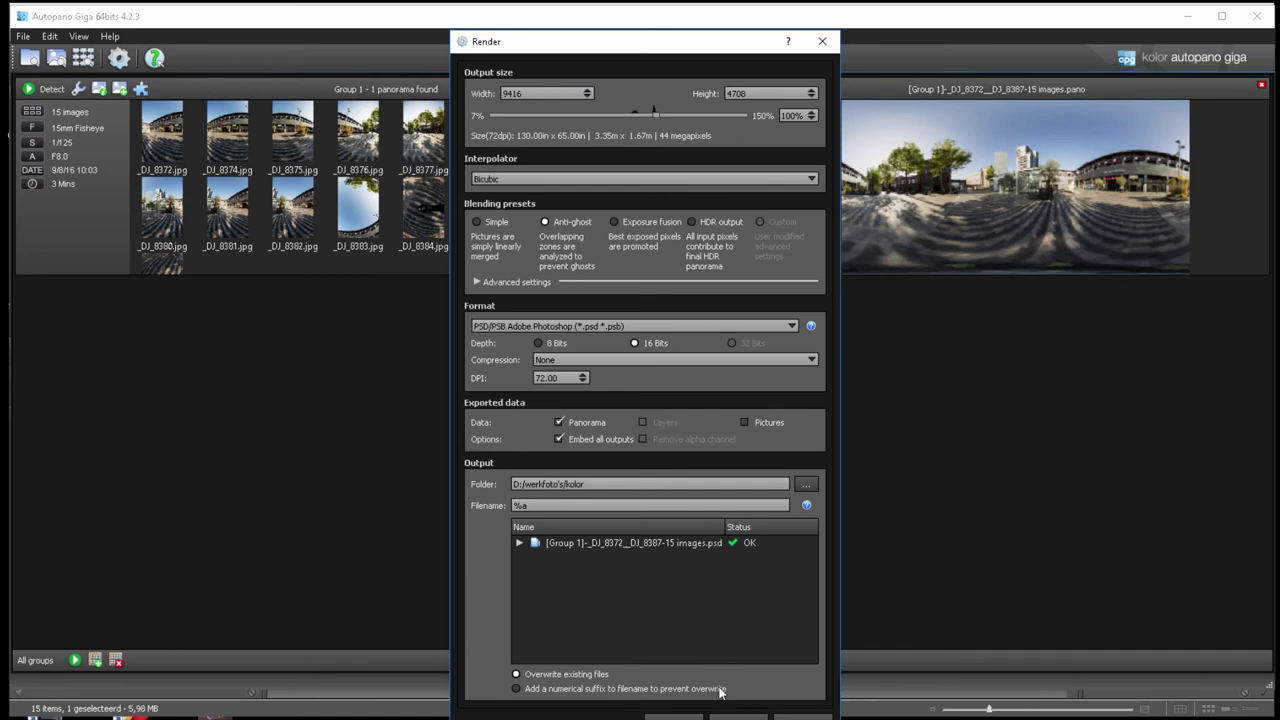
left_click(673, 716)
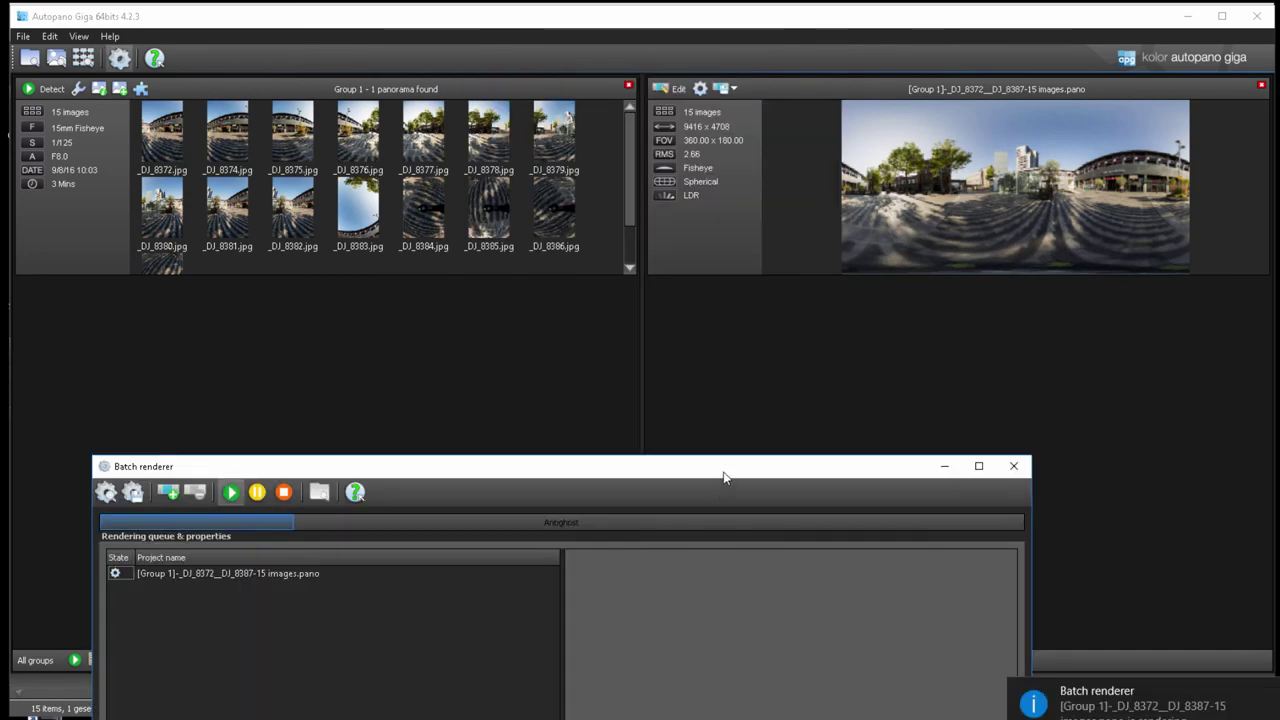
left_click_drag(736, 462, 845, 168)
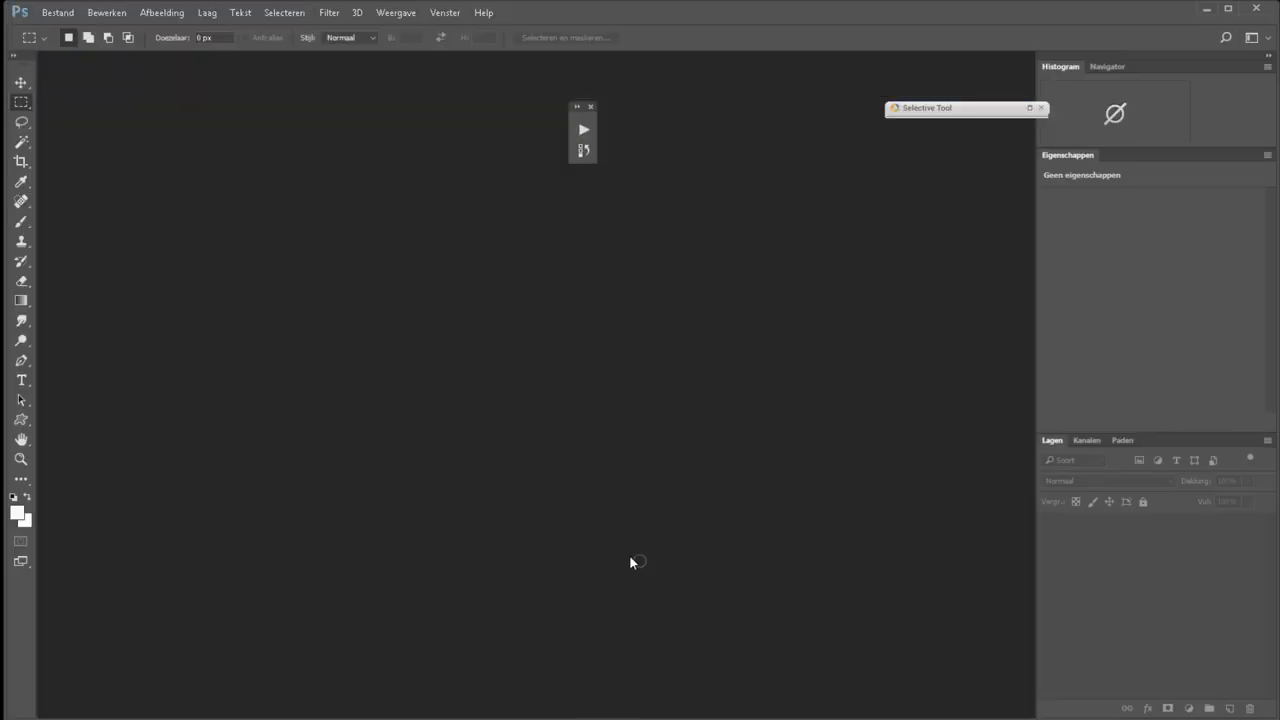
- Open the rendered Group 1 panorama PSD from D:\werkfoto's\kolor in Photoshop
key("ctrl+o")
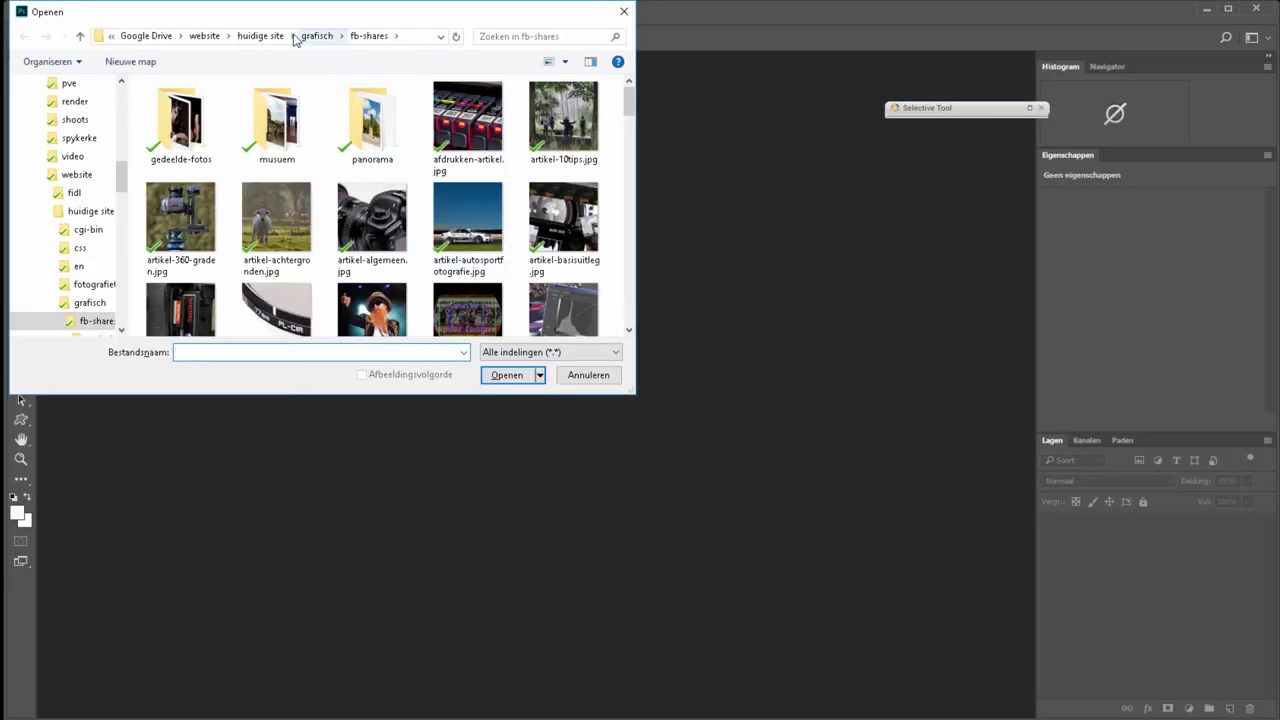
left_click_drag(120, 197, 120, 260)
left_click(82, 320)
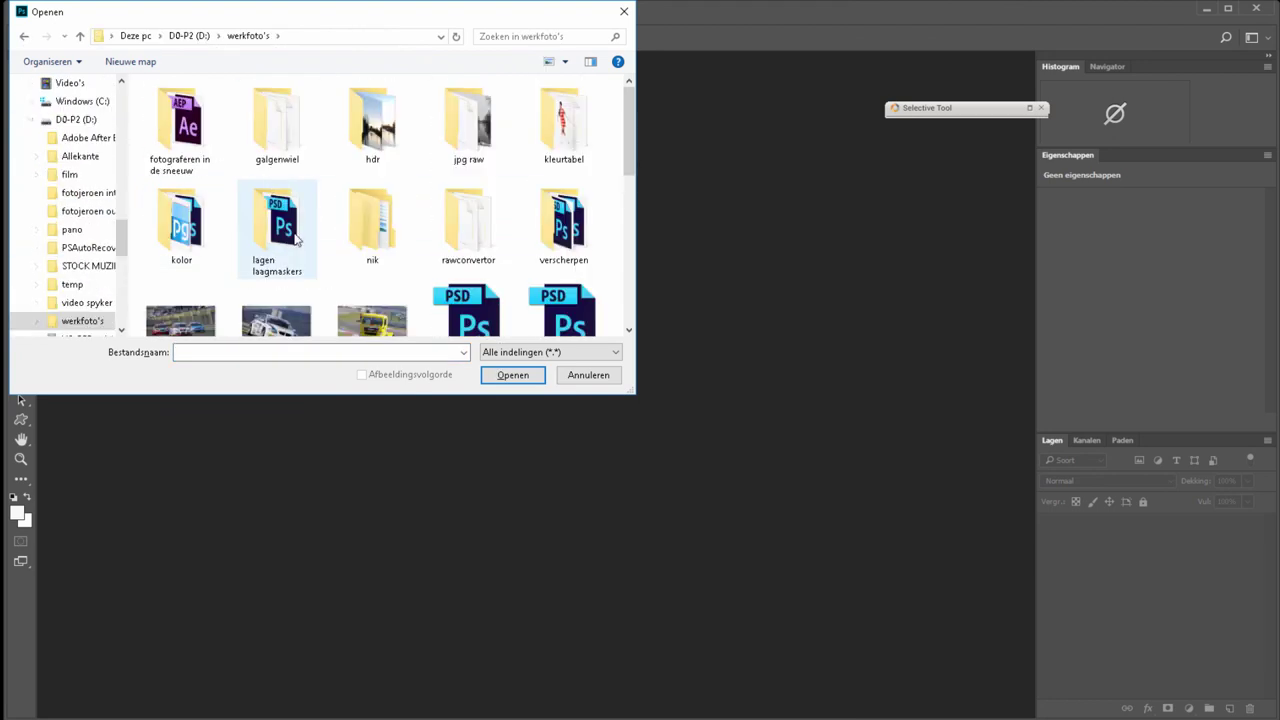
double_click(182, 225)
left_click(422, 122)
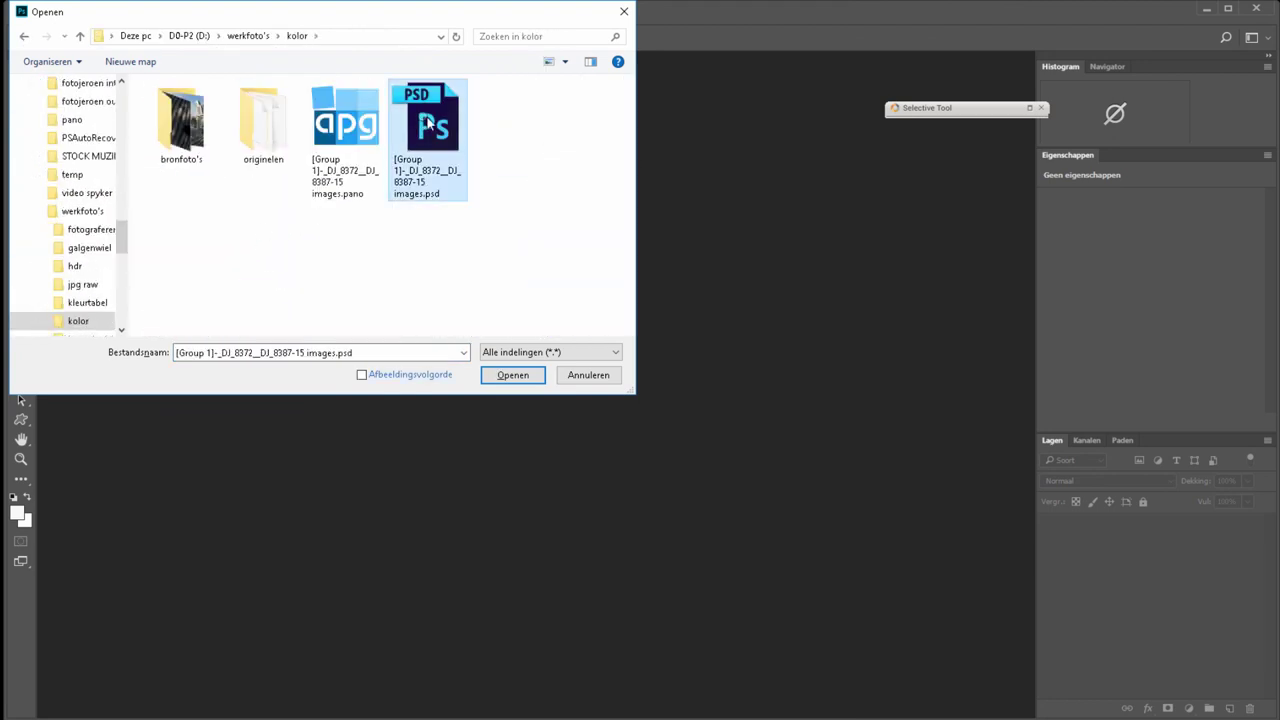
left_click(529, 374)
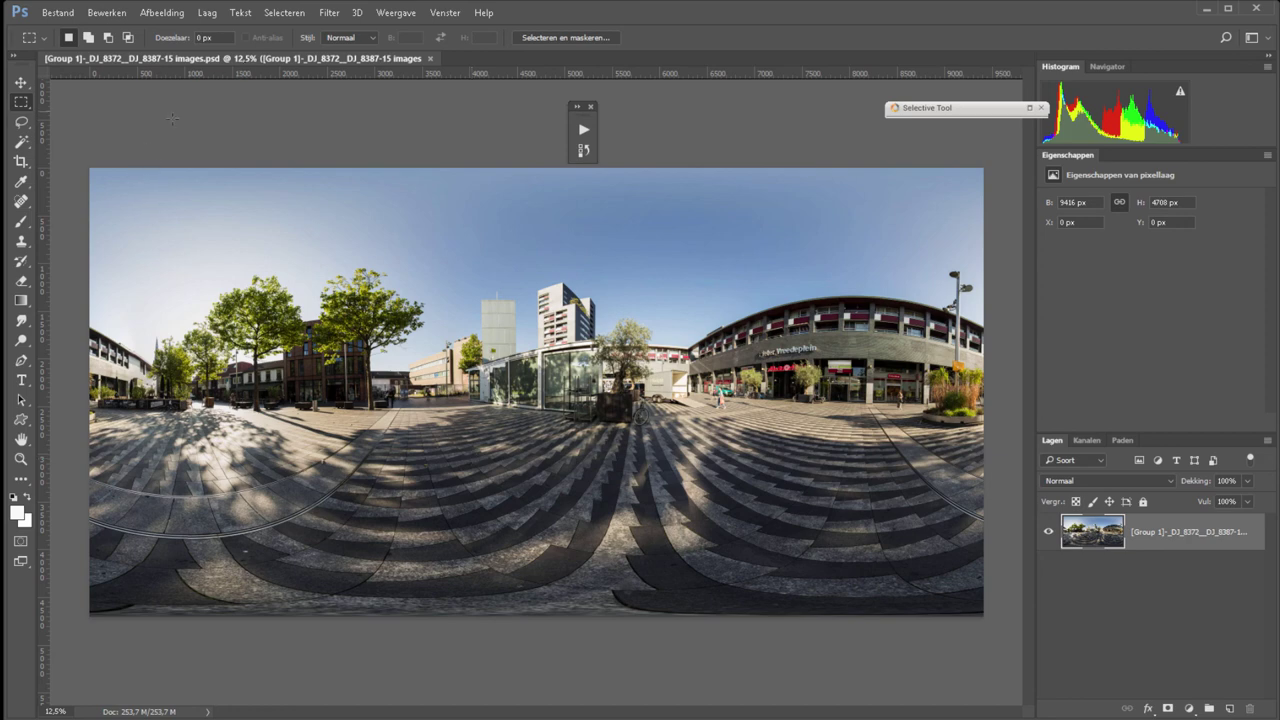
- Marquee-select the horizontal band of the panorama to keep
left_click_drag(75, 208, 1000, 492)
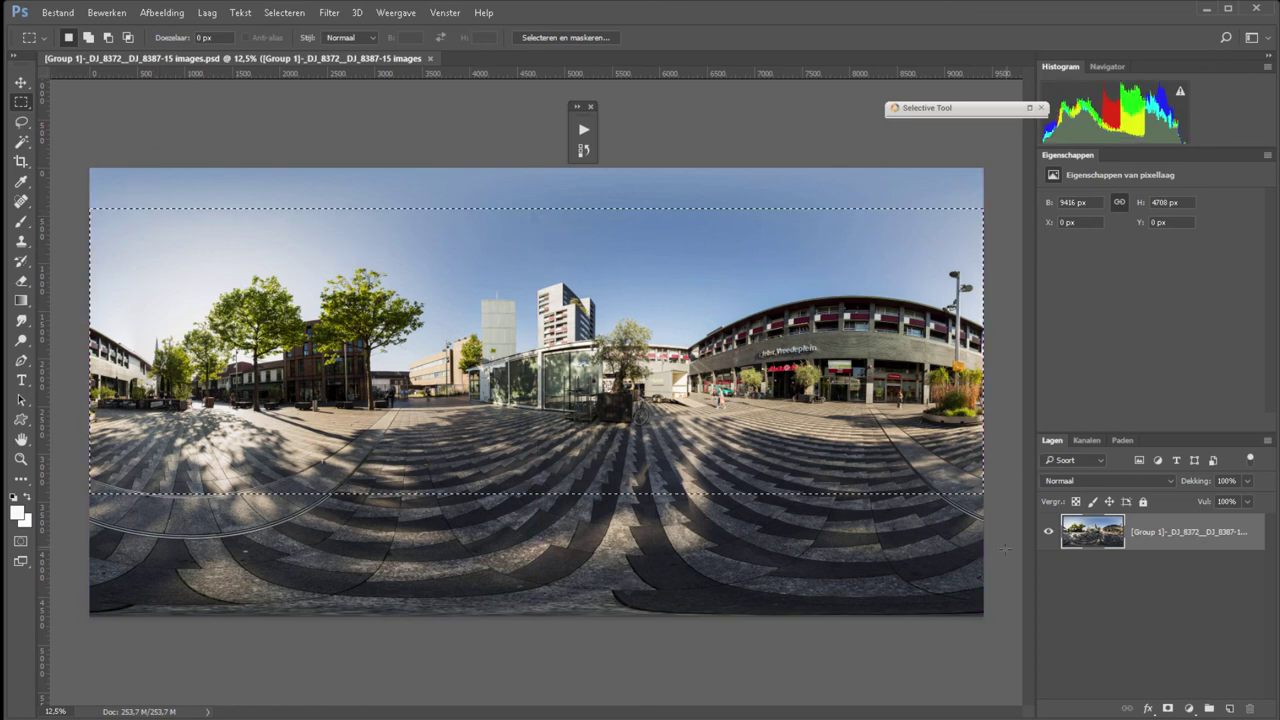